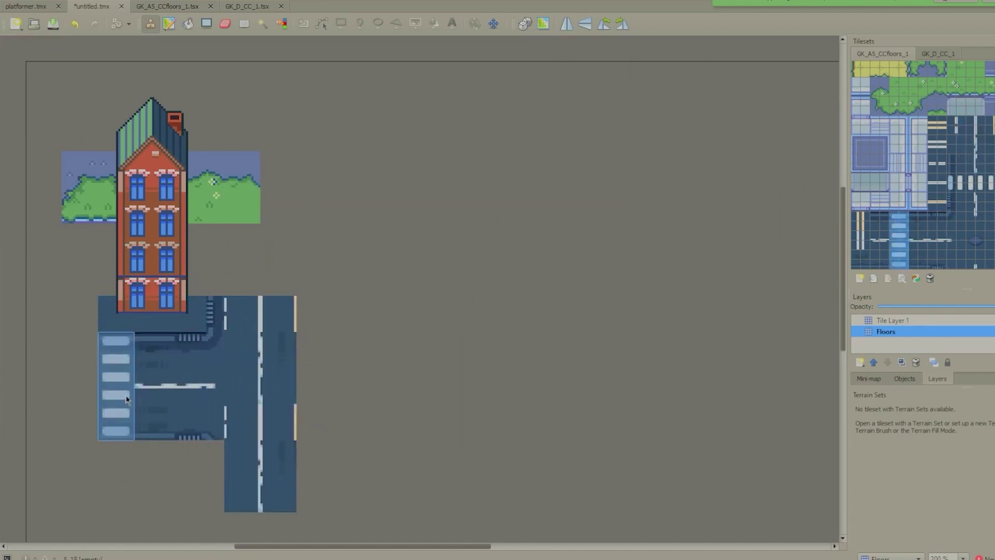
- Extend the horizontal road by one tile column to the left of the zebra crossing
click(872, 216)
click(81, 386)
- Place the low red building with the green roof from the GK_D_CC_1 tileset on Tile Layer 1, left of the tall house
click(938, 53)
drag(912, 63, 983, 116)
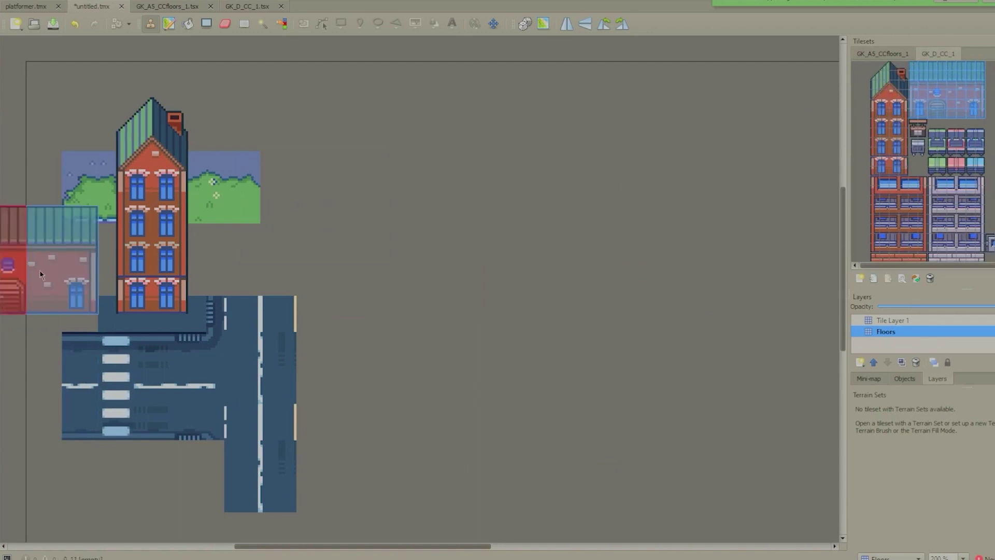
click(104, 272)
click(882, 54)
drag(876, 213, 881, 265)
click(18, 1)
click(31, 8)
click(892, 319)
key(ctrl+y)
click(938, 53)
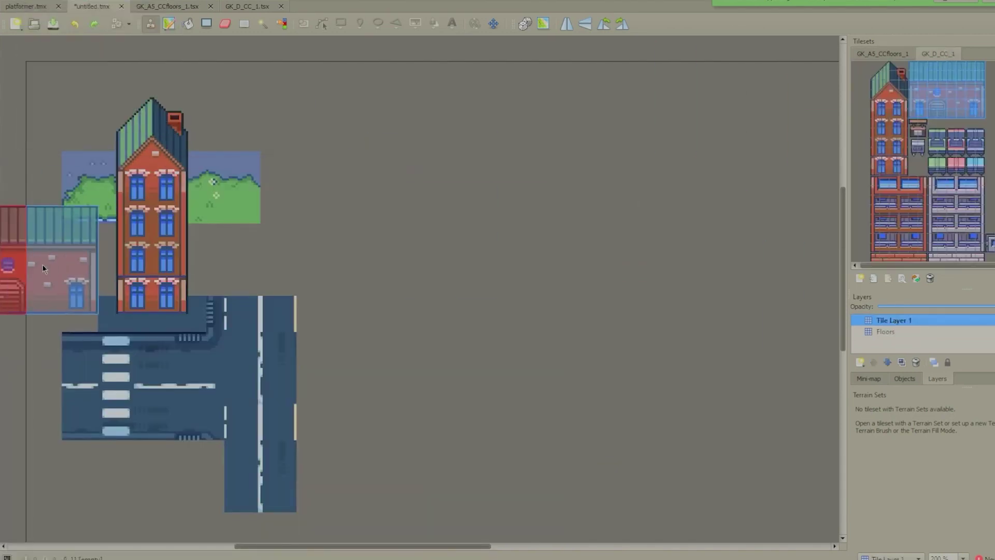
- Paint plain dark pavement beneath and behind the buildings on the Floors layer, covering the grass, and add a manhole beside the tall house
click(882, 53)
click(886, 332)
mouse_move(107, 285)
mouse_down()
mouse_move(104, 167)
mouse_move(251, 215)
mouse_move(195, 215)
mouse_move(33, 322)
mouse_up()
scroll(911, 132, up, 3)
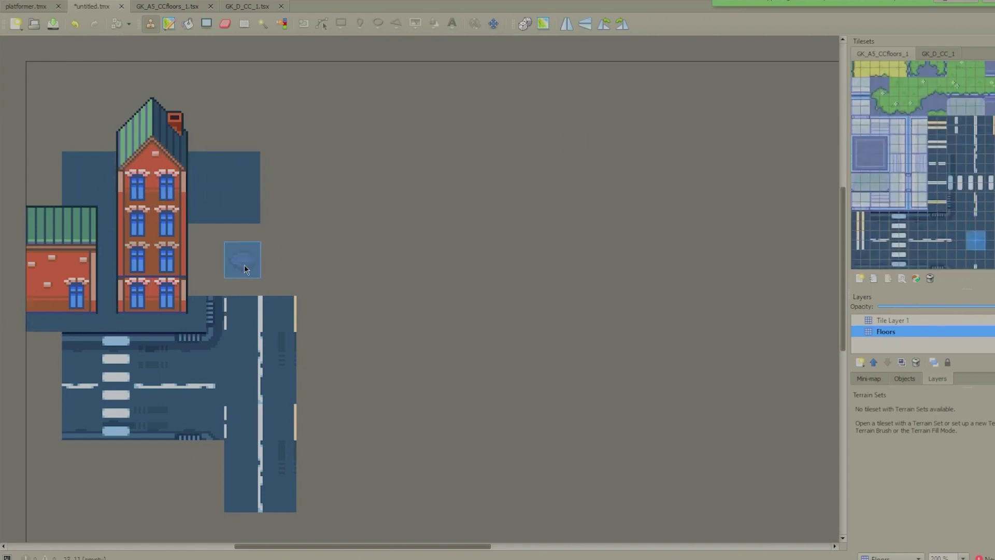
- Add a tile layer named Objects above Tile Layer 1 and place a pink flagpole on it between the two buildings
click(937, 53)
click(913, 241)
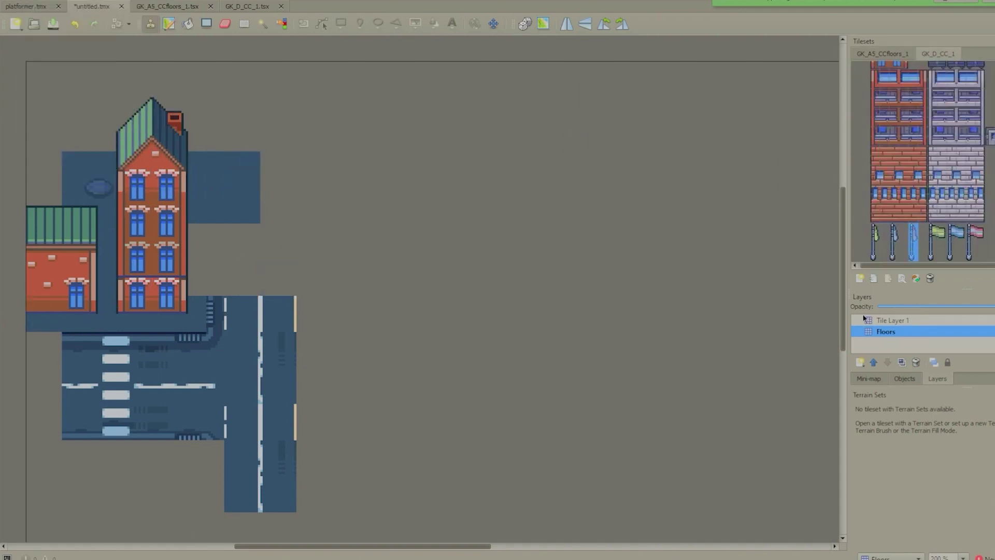
key(ctrl+shift+n)
text(Objects)
key(Return)
drag(888, 332, 904, 319)
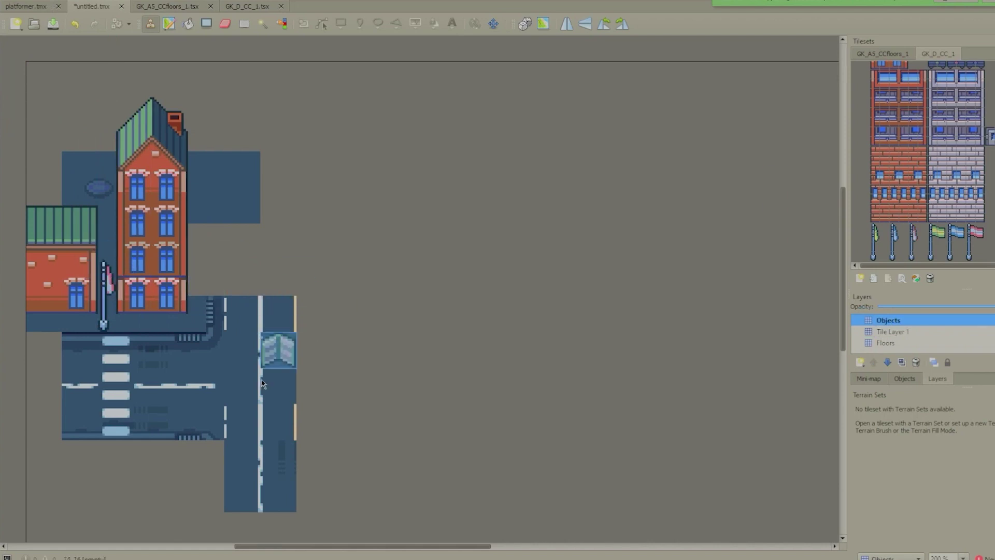
- Place the adjoining red and grey apartment blocks on the Objects layer at the map's upper edge, right of the road
scroll(921, 187, up, 1)
drag(873, 90, 982, 239)
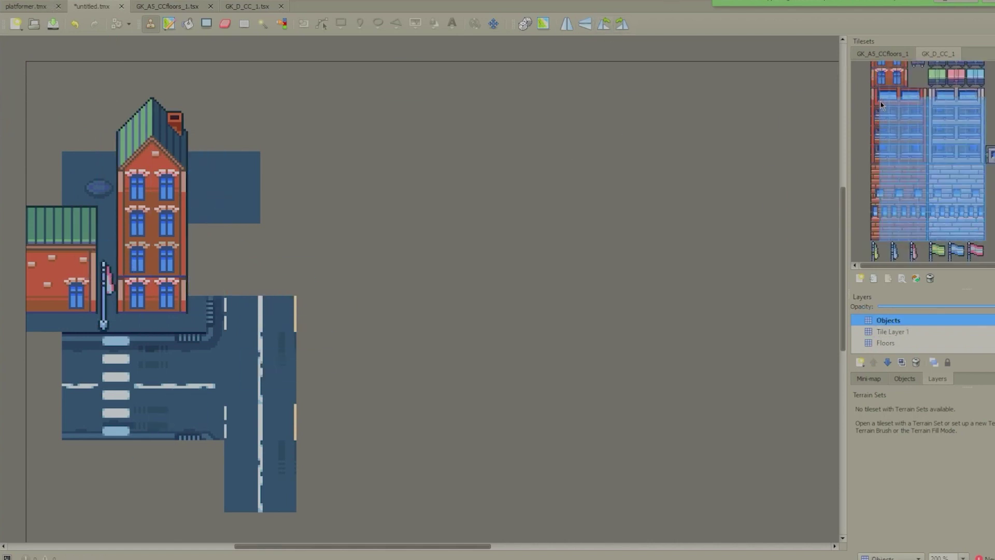
click(461, 168)
- Extend the road on the Floors layer below the apartment blocks with a zebra crossing and a branch heading down
click(885, 342)
click(882, 53)
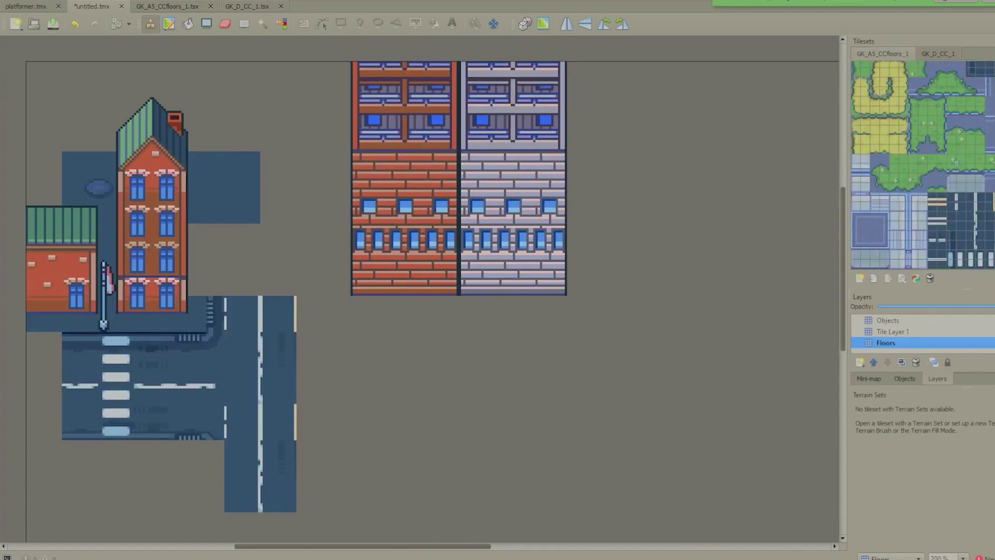
scroll(923, 165, down, 2)
drag(870, 213, 992, 267)
click(431, 400)
drag(949, 118, 990, 266)
scroll(604, 358, down, 4)
scroll(845, 191, up, 4)
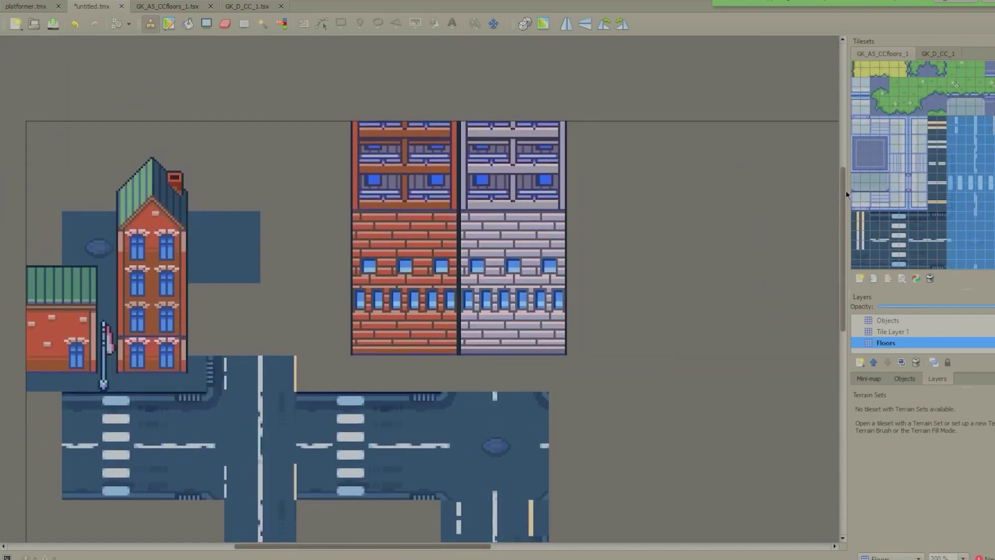
- Surround the base of the apartment blocks with curb tiles and patch the surface and centre line of the street below
key(ctrl+equal)
key(ctrl+equal)
drag(952, 194, 907, 260)
click(770, 380)
click(608, 419)
key(z)
scroll(627, 455, down, 5)
drag(481, 223, 280, 235)
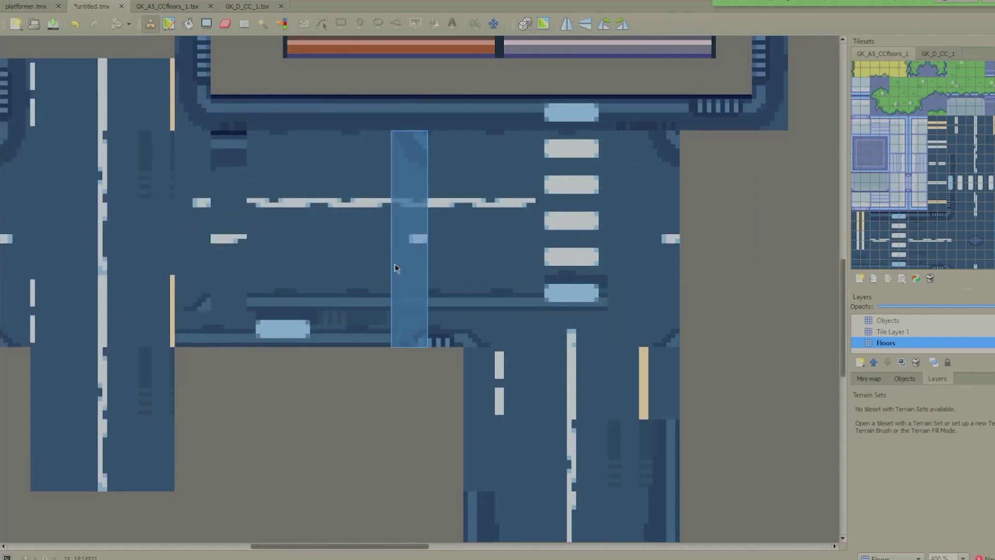
click(229, 203)
right_click(219, 323)
- Erase the downward branch and the leftover road tiles below the street in front of the apartment blocks
key(e)
mouse_move(192, 329)
mouse_down()
mouse_move(363, 328)
mouse_move(570, 518)
mouse_move(513, 378)
mouse_up()
drag(844, 323, 844, 372)
drag(669, 404, 570, 492)
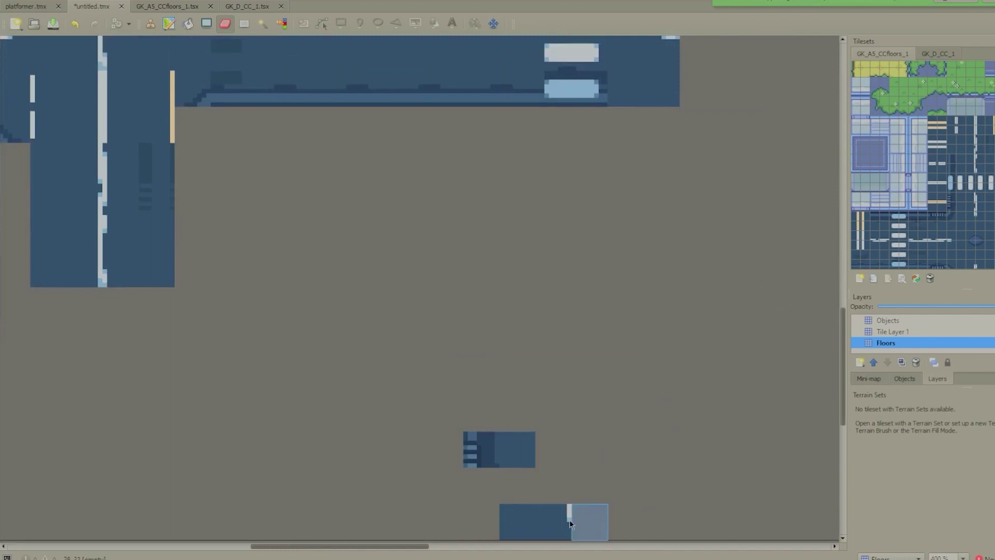
- Fill the strip between the apartment blocks and the curb with plain dark pavement
scroll(518, 363, up, 8)
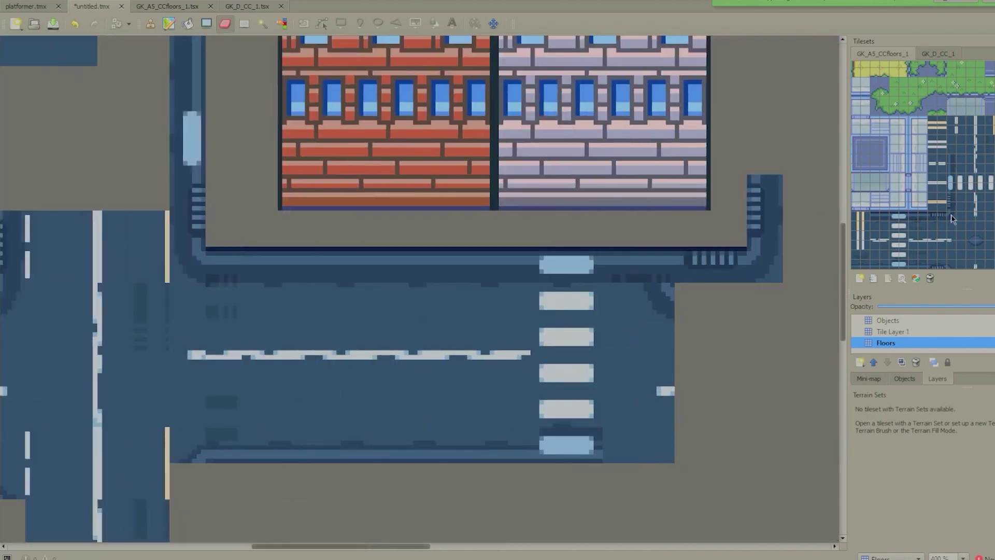
click(954, 220)
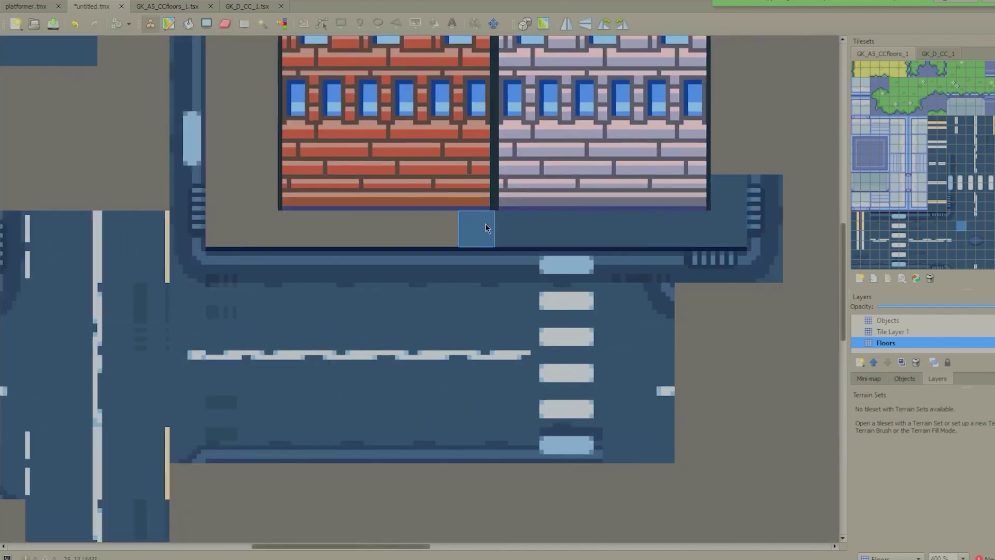
scroll(260, 189, left, 6)
- Add a zebra crossing across the vertical road above the intersection and extend the road up to the map's edge
drag(949, 177, 992, 189)
click(442, 166)
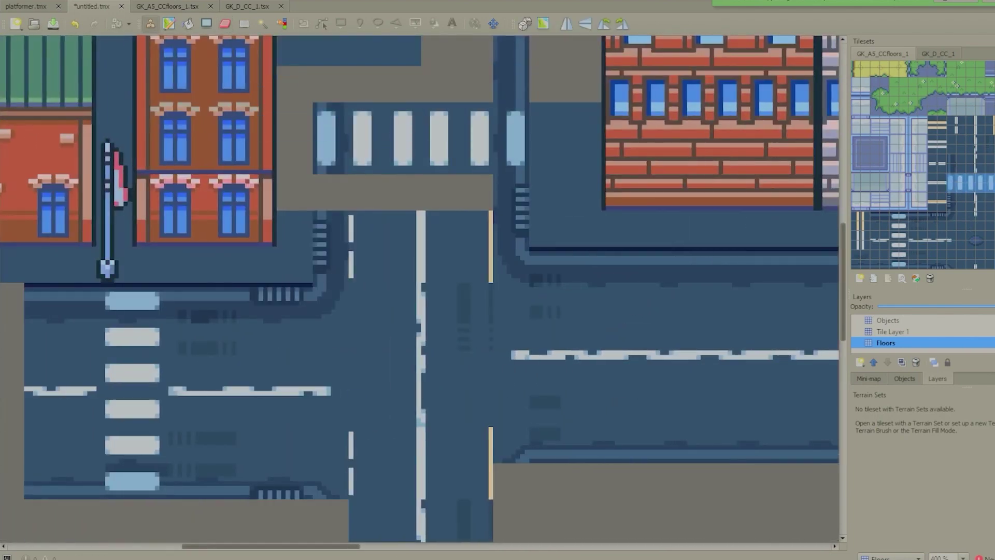
scroll(839, 224, up, 7)
mouse_move(437, 305)
mouse_down()
mouse_move(437, 123)
mouse_move(560, 133)
mouse_up()
scroll(846, 280, down, 9)
scroll(846, 280, up, 3)
- Place two parked purple vans on the Objects layer along the curb in front of the apartment blocks
click(888, 321)
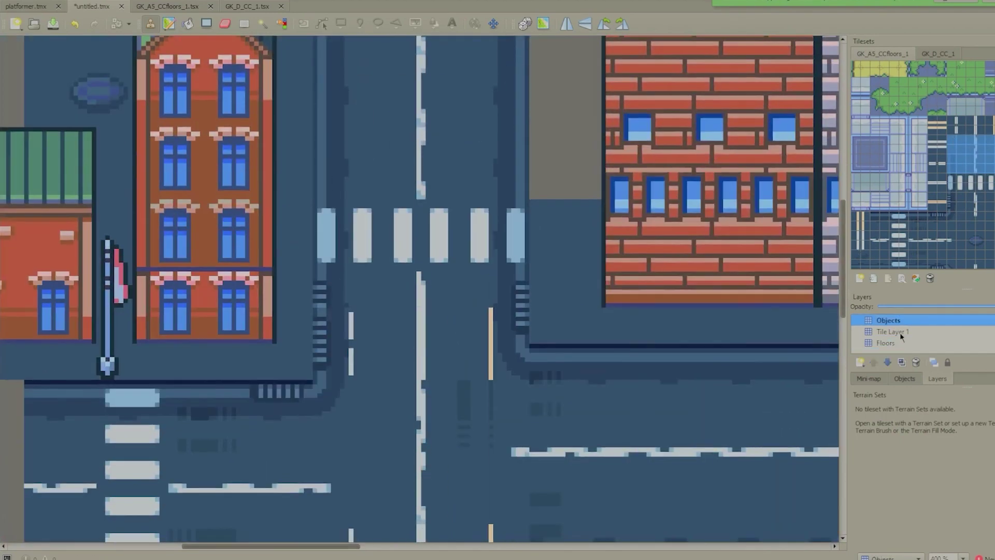
click(938, 54)
drag(861, 168, 895, 178)
drag(653, 374, 798, 374)
scroll(798, 374, right, 5)
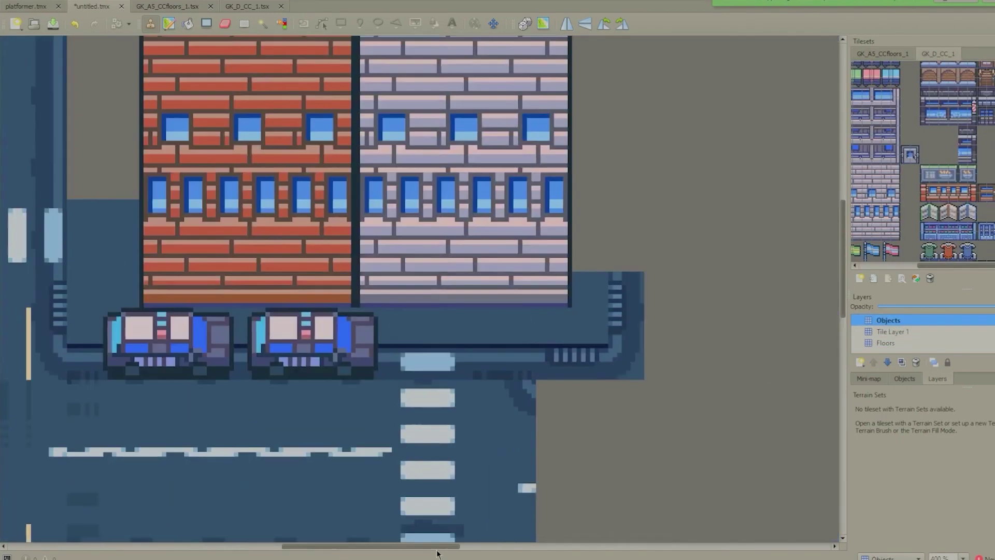
- Place the pink truck on the left lane of the vertical road, above the zebra crossing
scroll(453, 311, left, 4)
scroll(292, 351, up, 3)
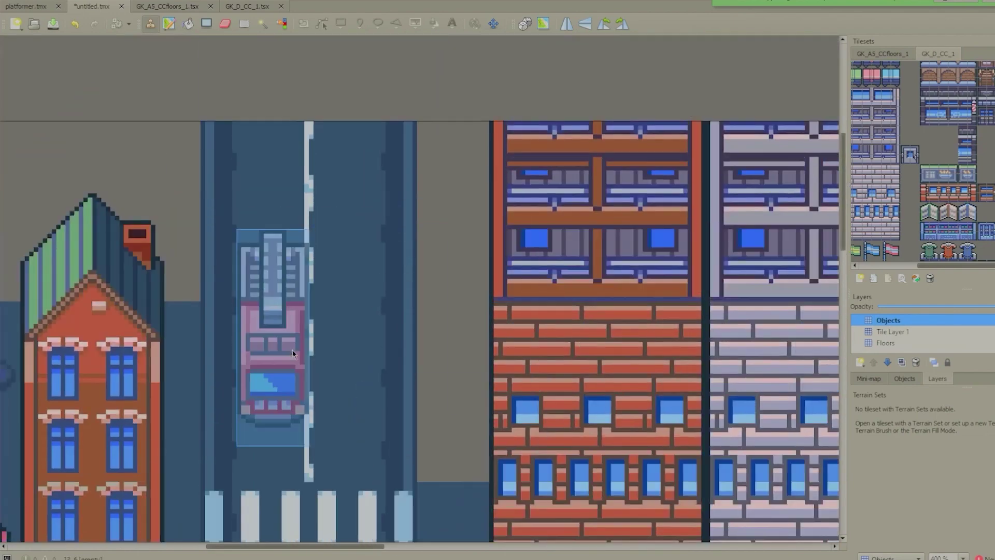
click(292, 350)
scroll(292, 350, down, 5)
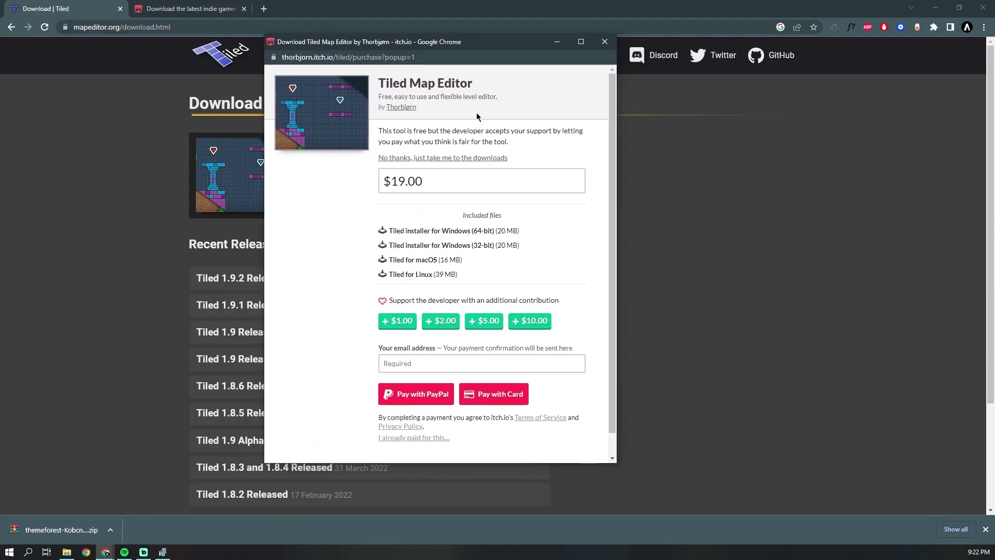
- Switch to the browser, view the Tiled Map Editor downloads without paying, and close the download window
click(456, 159)
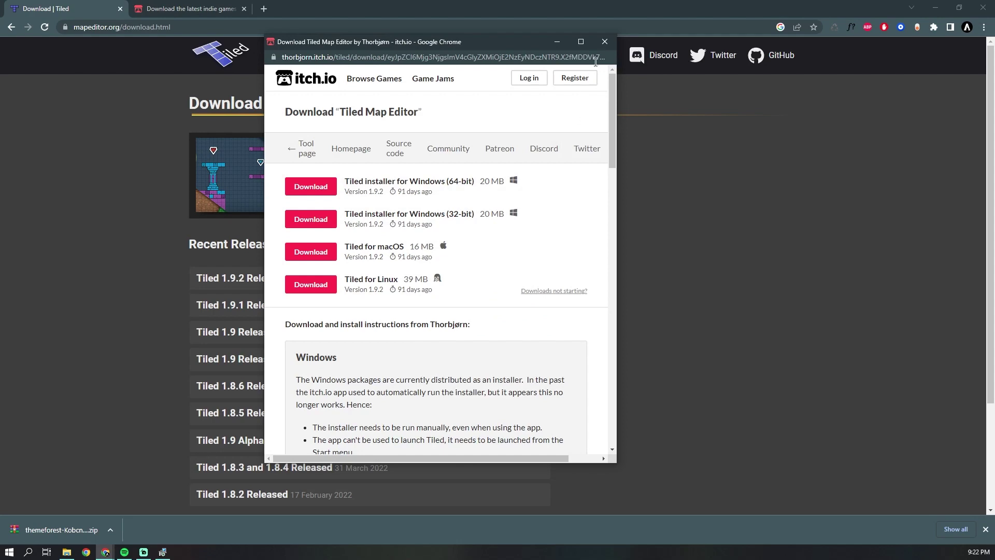
click(604, 41)
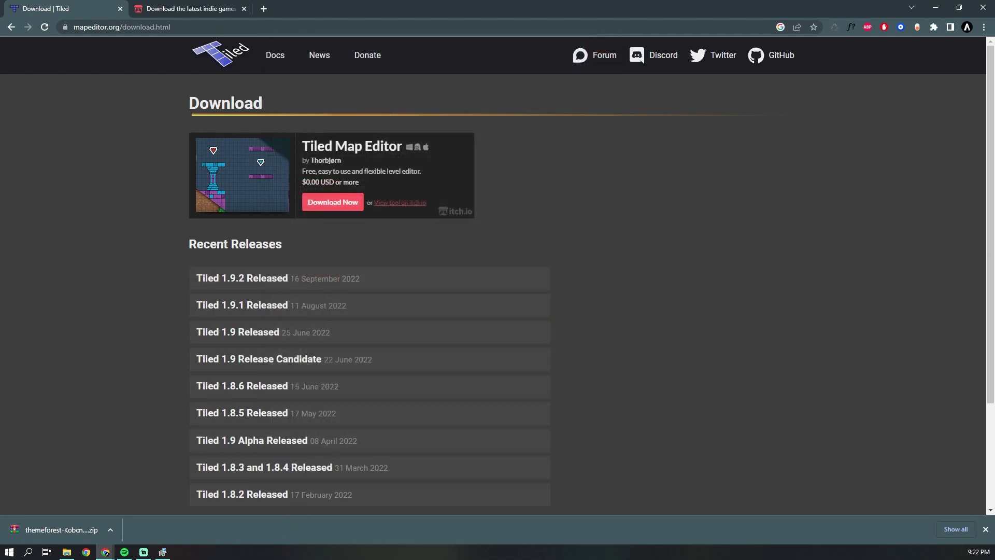
click(504, 365)
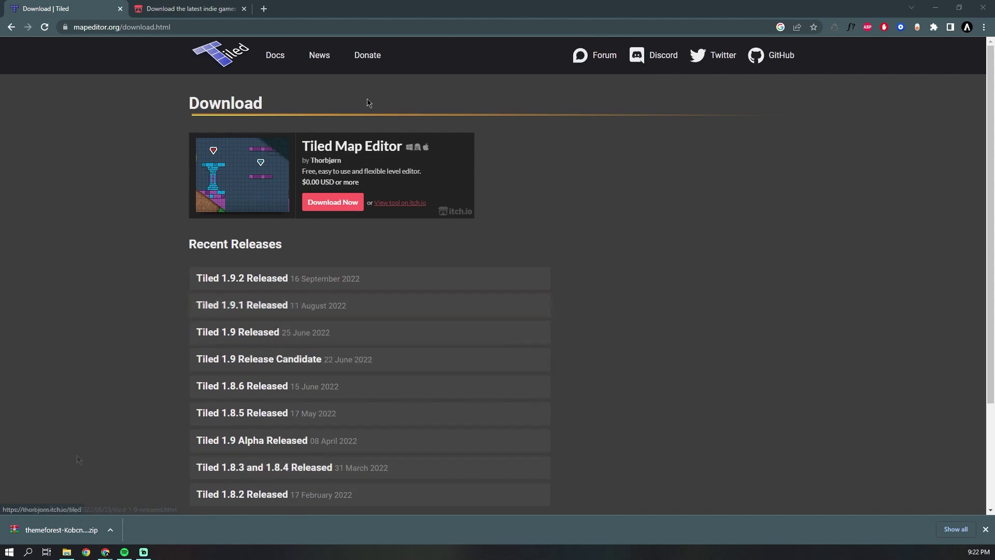
- Open the game assets category on itch.io and look through the popular asset packs
click(194, 8)
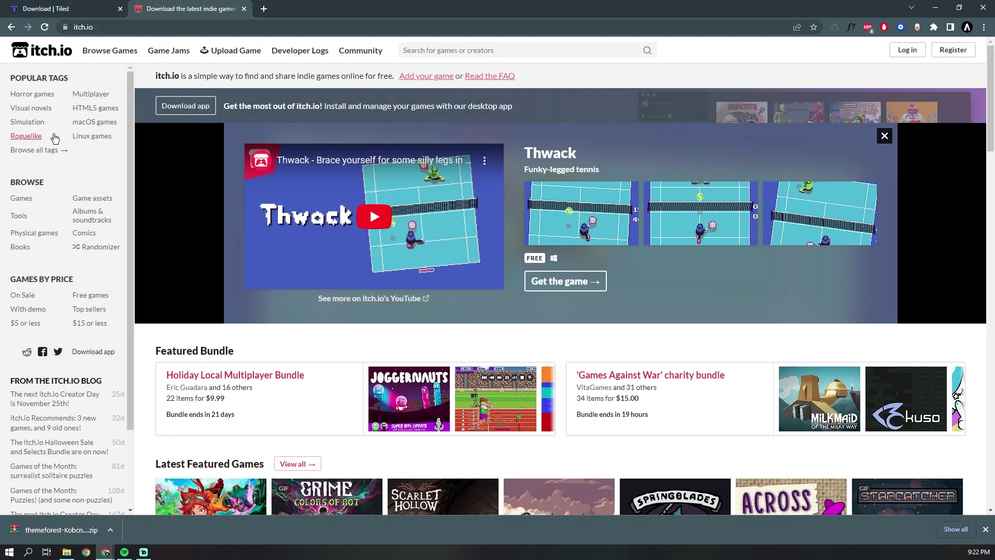
click(102, 198)
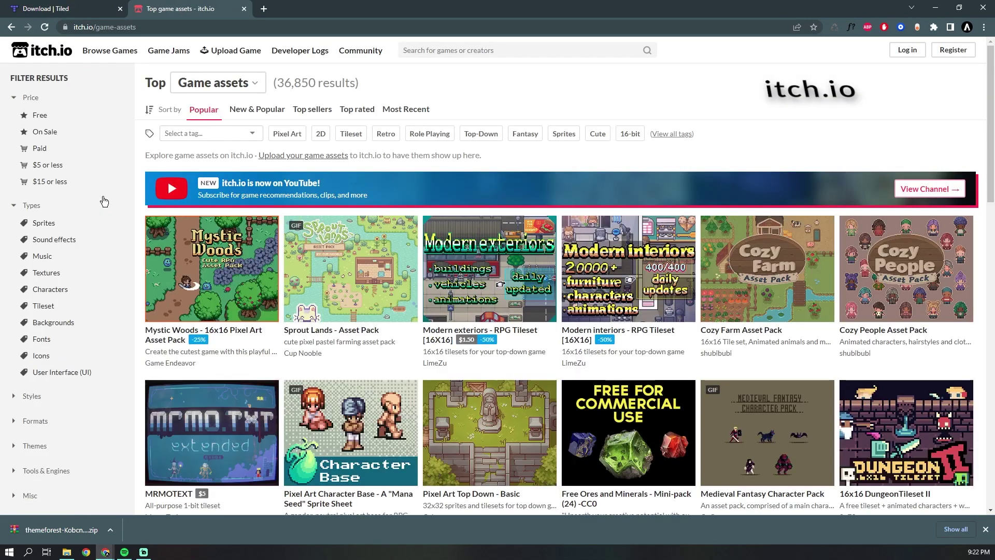
scroll(386, 125, down, 3)
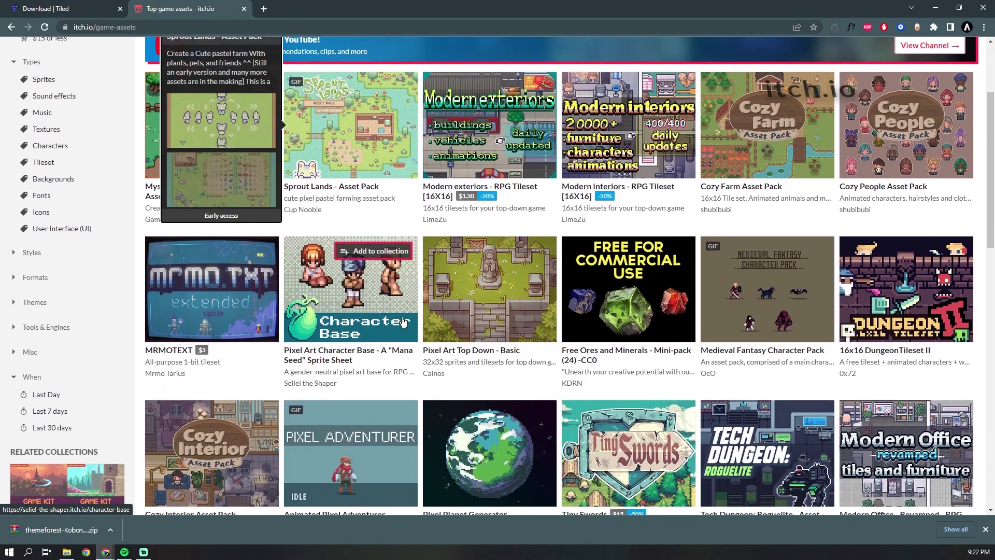
- Examine the Sprout Lands asset pack page and return to the game assets listing
click(383, 120)
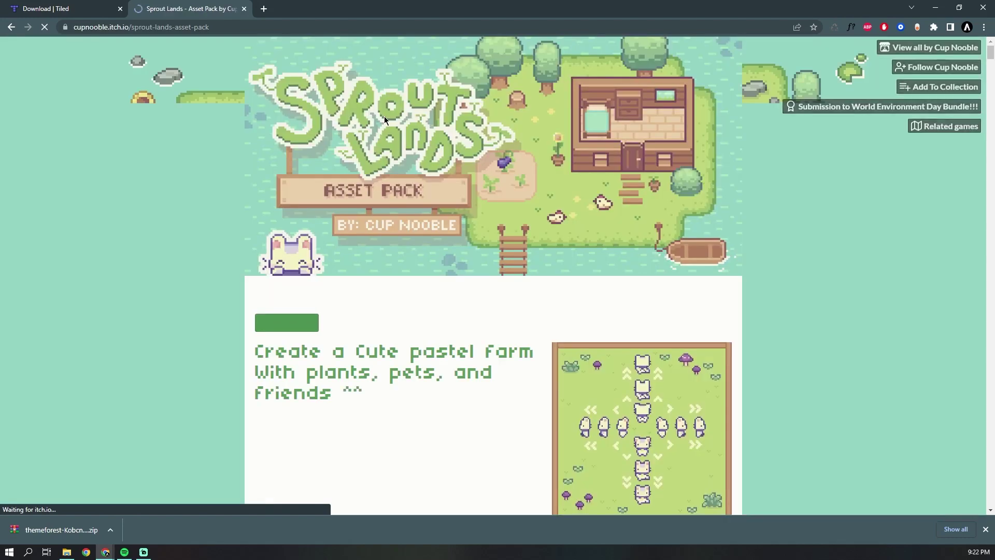
scroll(595, 307, down, 12)
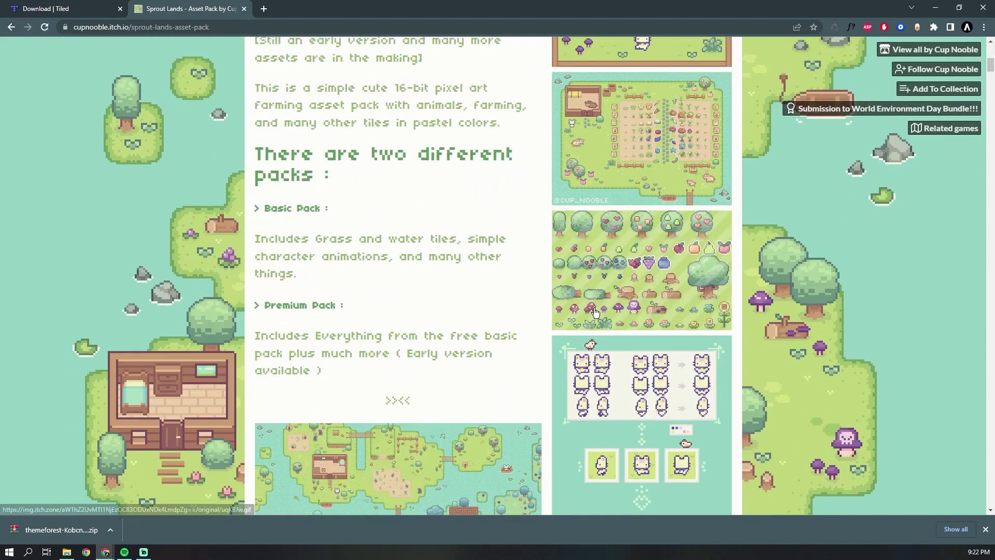
key(alt+Left)
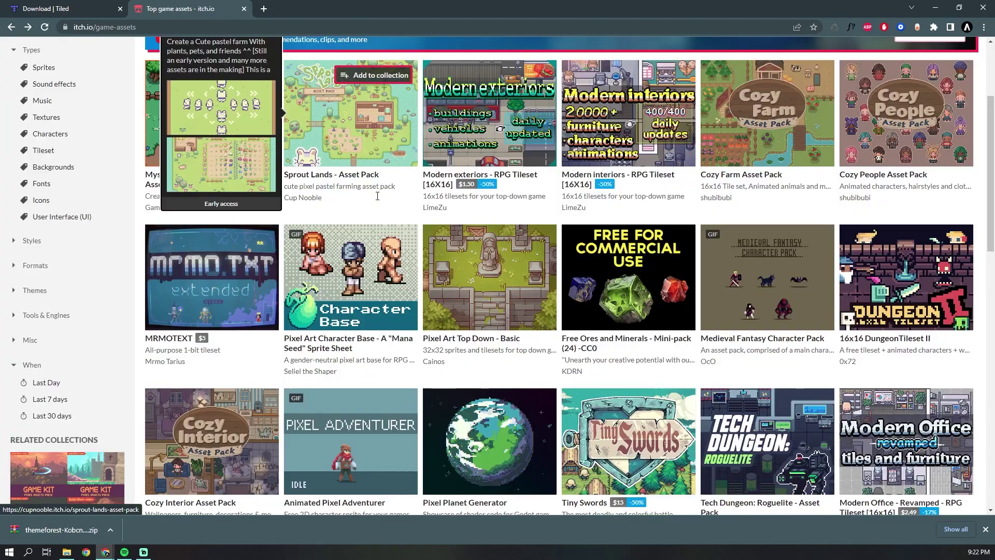
- Find the Ninja Adventure asset pack in the listing and look over the upper part of its page
scroll(437, 285, down, 6)
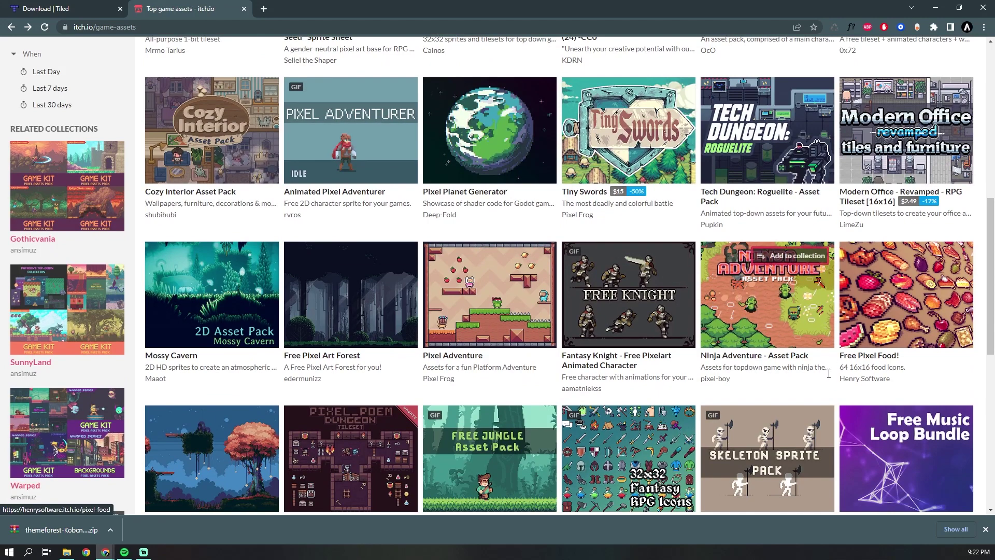
click(772, 302)
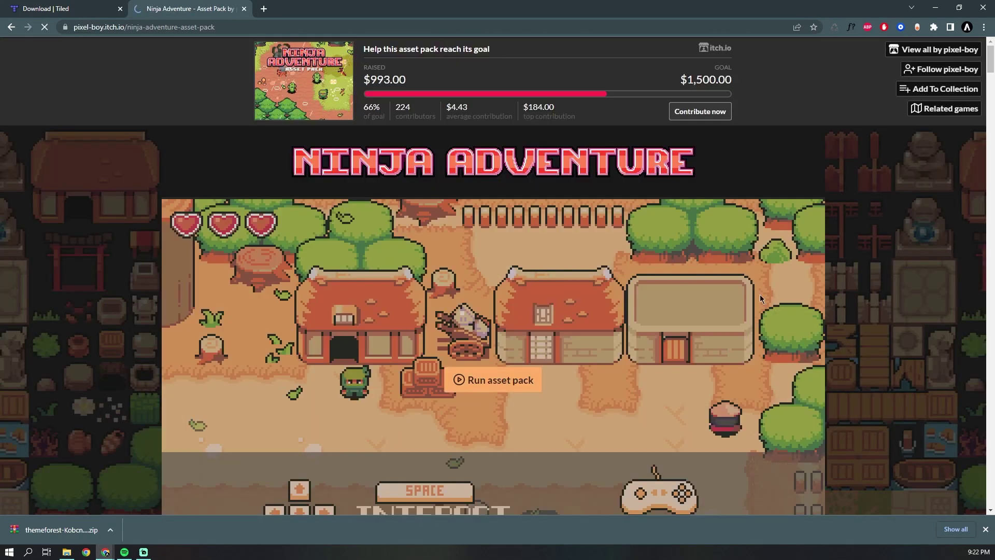
scroll(501, 266, down, 1)
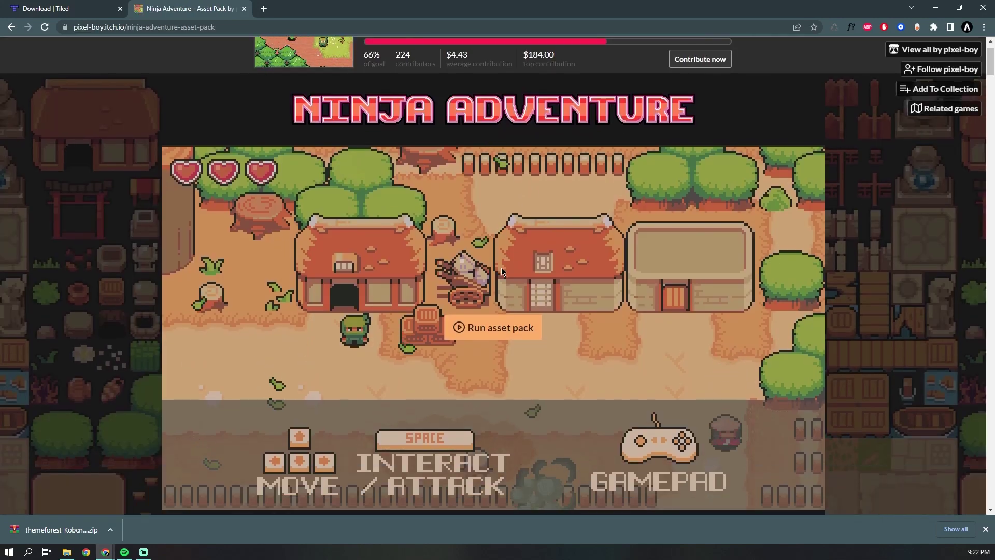
scroll(501, 267, down, 4)
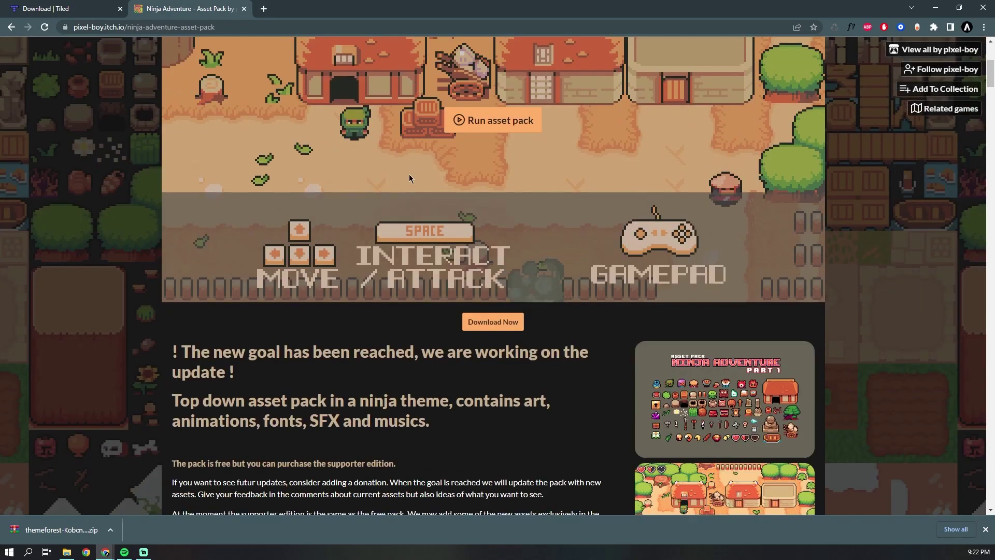
scroll(466, 165, up, 5)
scroll(475, 169, down, 4)
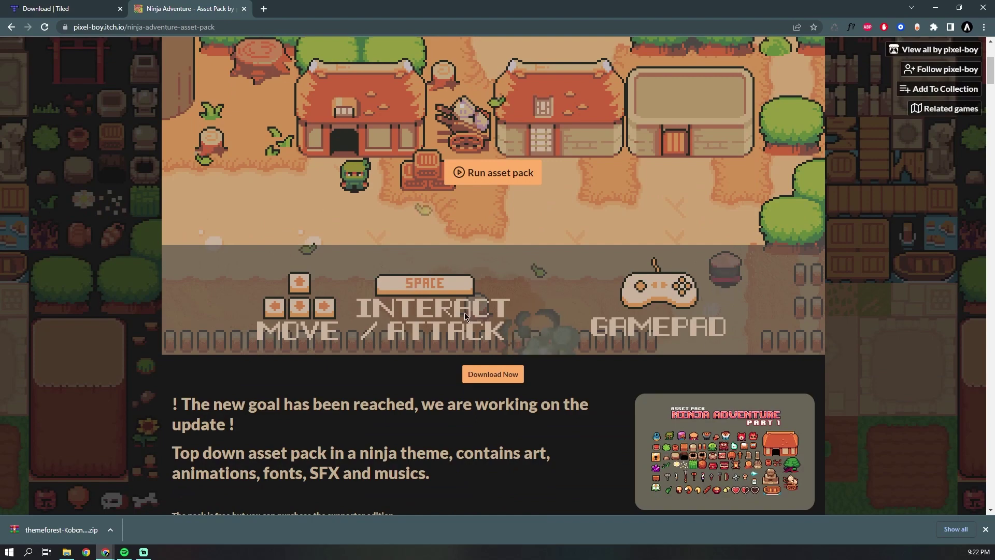
- Run the Ninja Adventure browser demo and read the description of the pack's contents
click(495, 171)
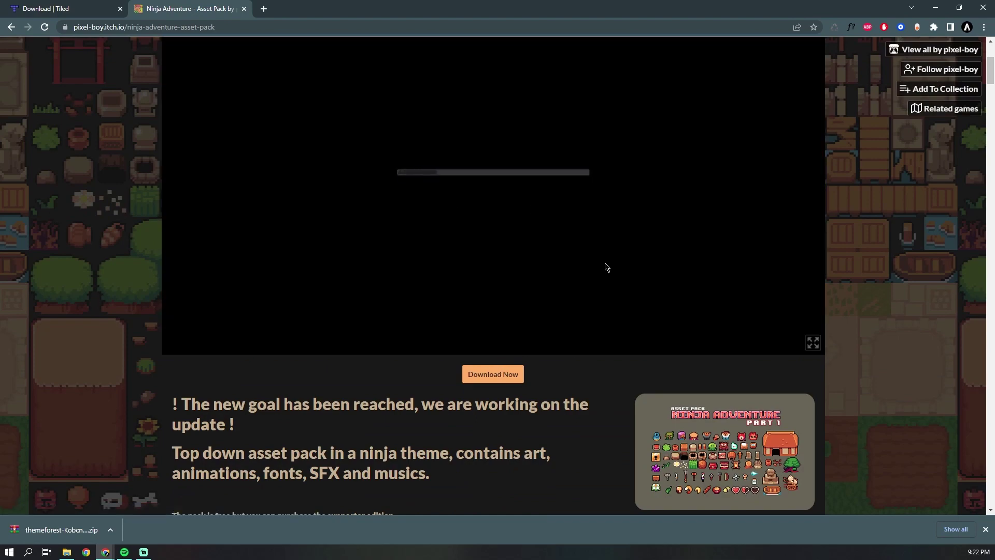
scroll(440, 210, up, 1)
scroll(440, 212, down, 15)
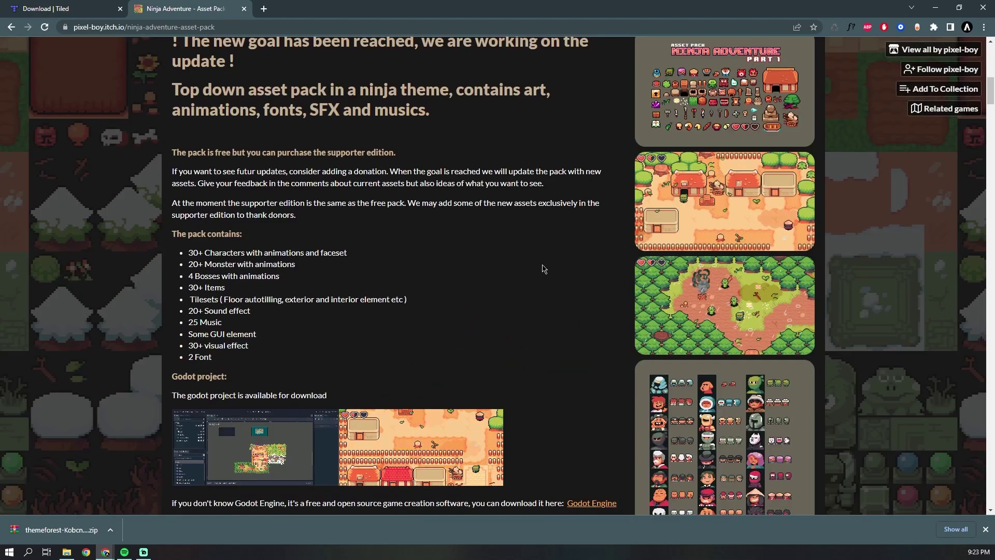
scroll(543, 269, down, 4)
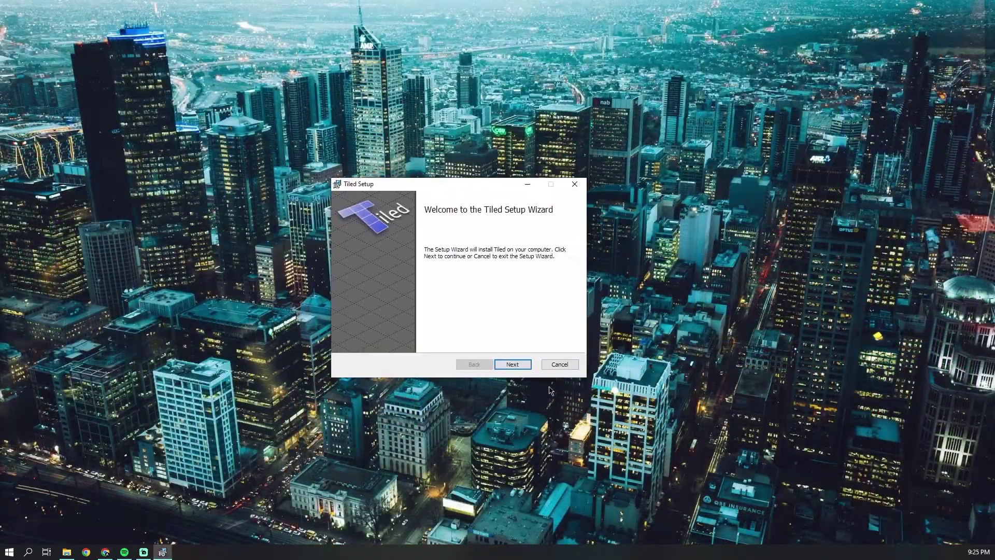
- Install Tiled to its default folder with a desktop shortcut, and launch it when setup finishes
click(513, 365)
click(511, 363)
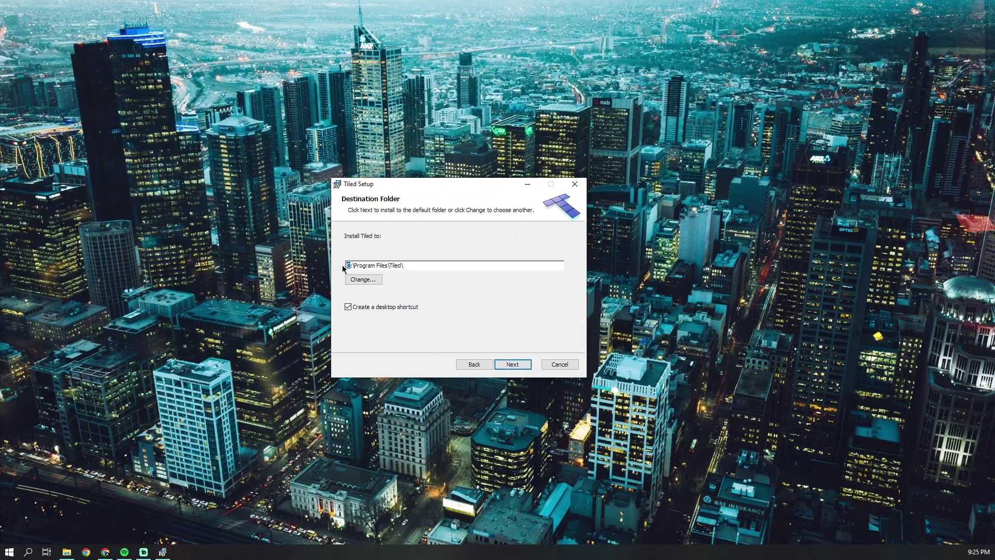
click(519, 364)
click(519, 364)
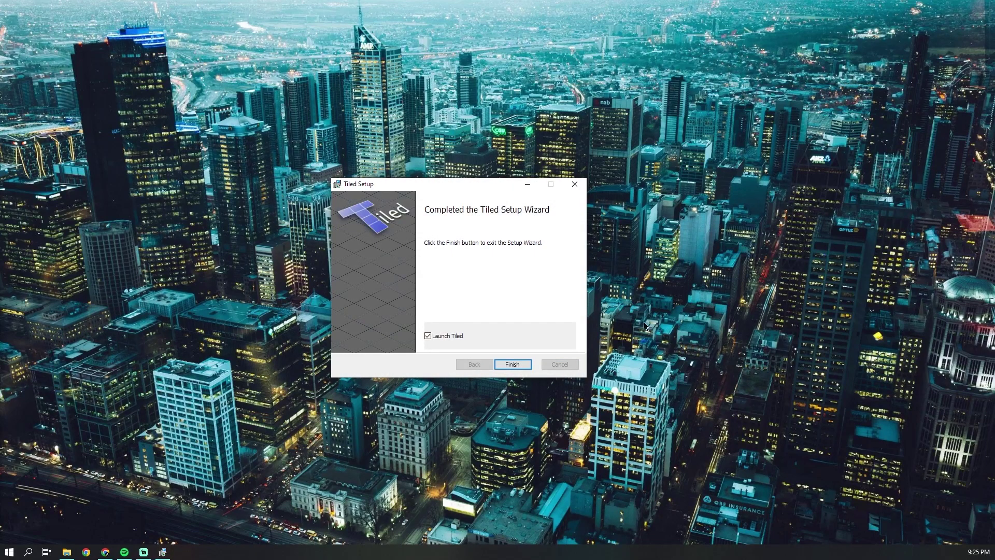
click(525, 366)
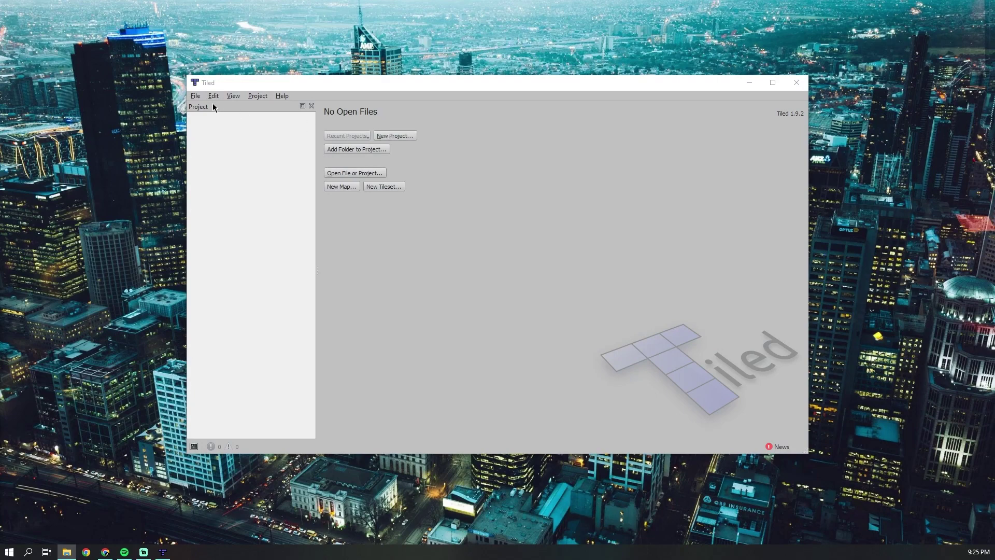
- Create a new project named city in the RPG Game folder inside Tiled Assets on My Drive
click(395, 136)
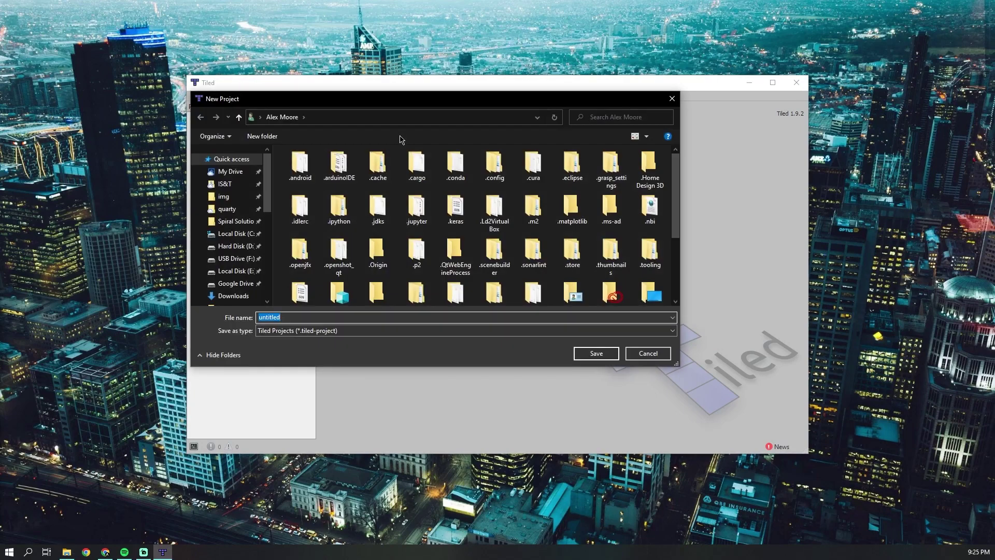
click(230, 171)
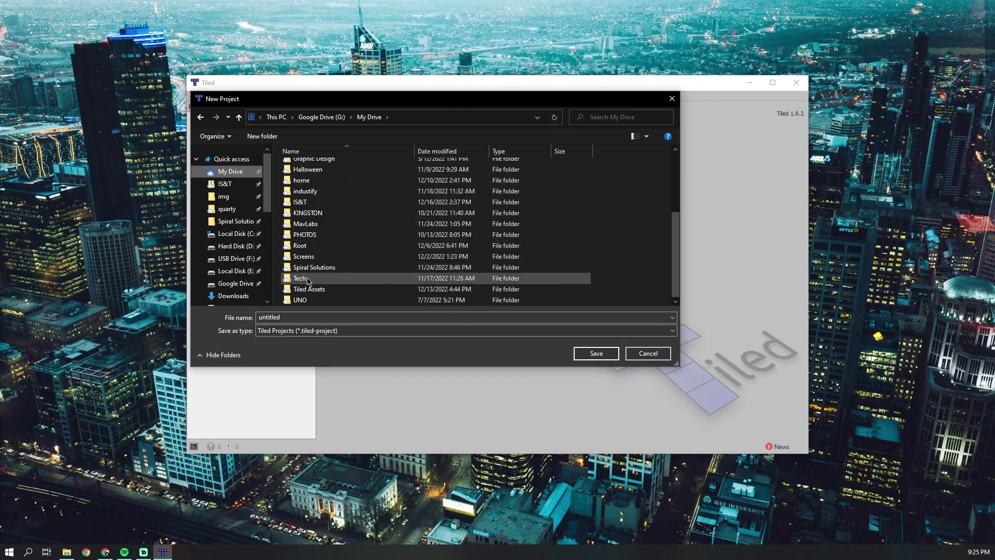
double_click(306, 291)
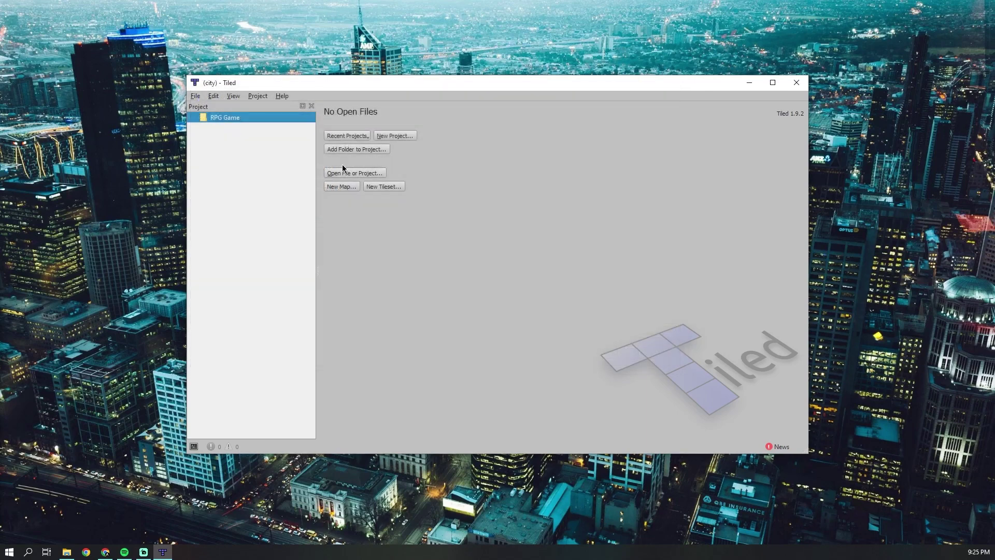
- Create a new orthogonal map of fixed size, 50 tiles wide and 30 tiles high, with 32 px tiles
click(335, 189)
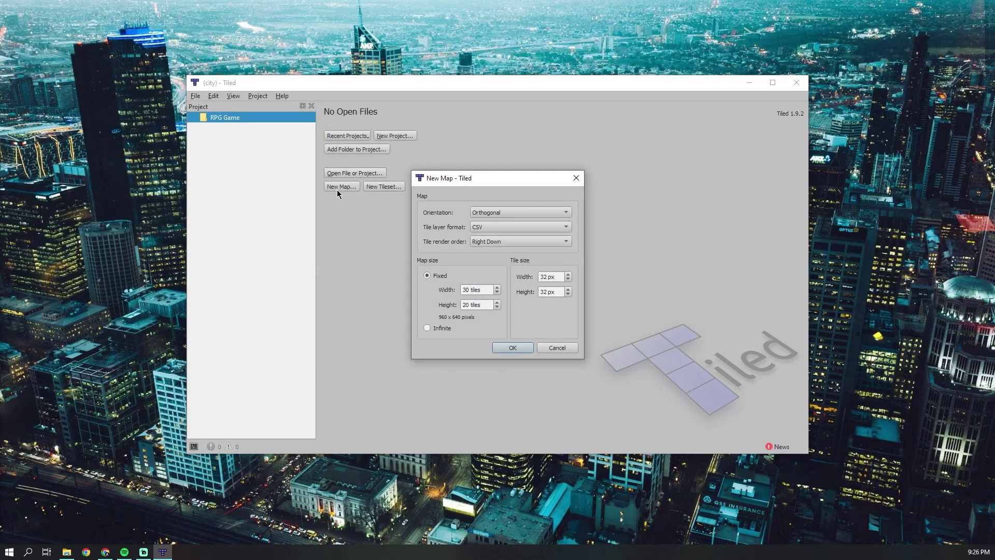
click(500, 212)
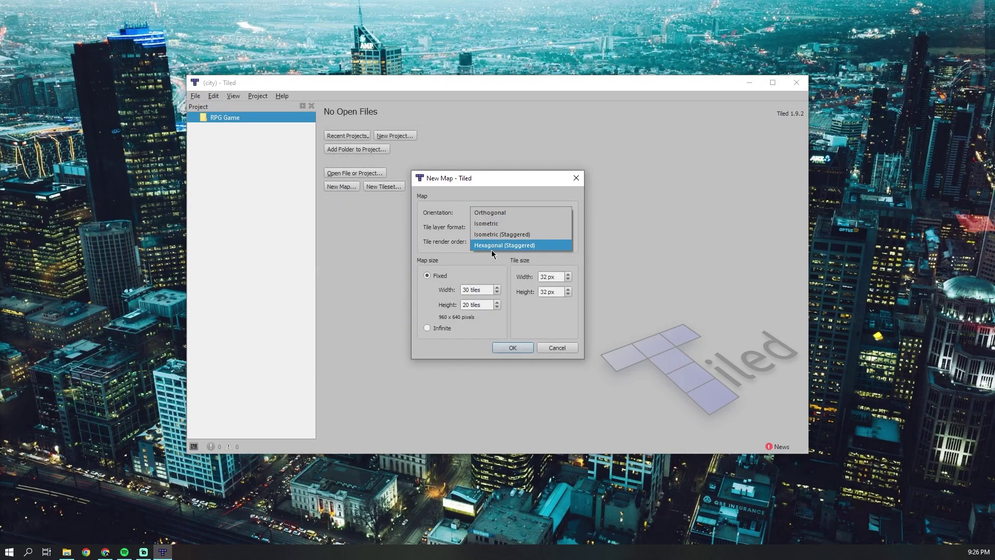
click(490, 213)
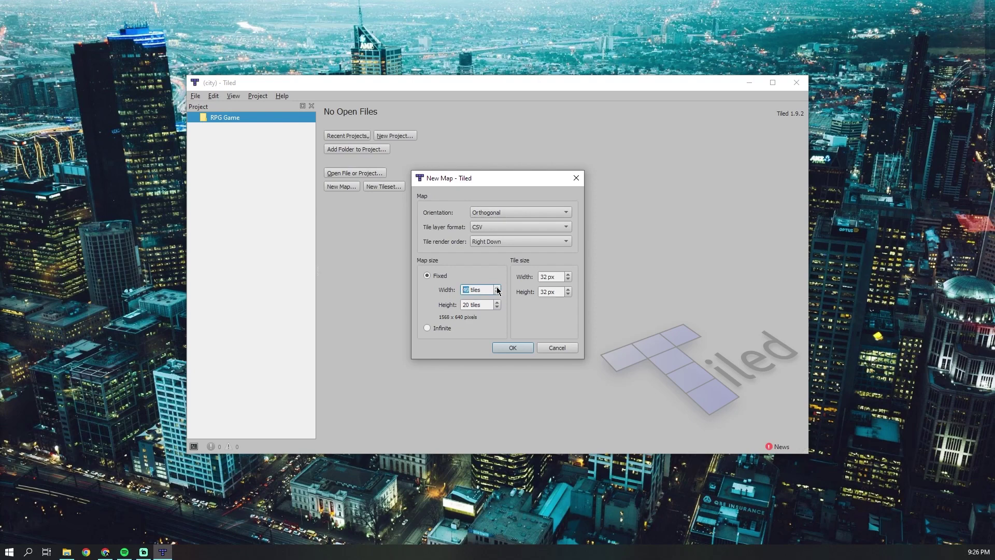
click(496, 303)
click(497, 302)
click(518, 347)
- Maximize the Tiled window and examine the empty map grid at different zoom levels and out to its borders
drag(575, 82, 533, 4)
ctrl+scroll(416, 247, up, 10)
ctrl+scroll(417, 243, down, 5)
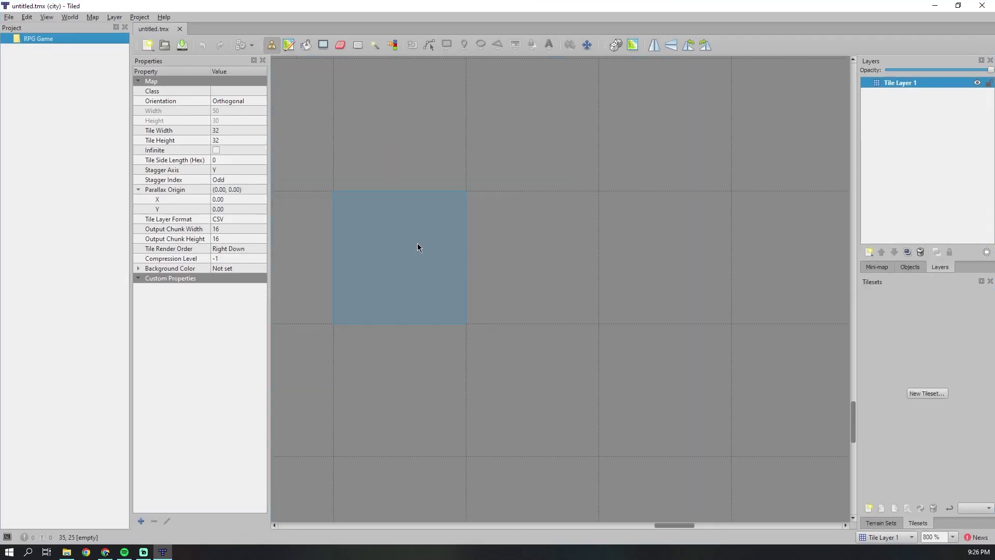
scroll(417, 240, down, 5)
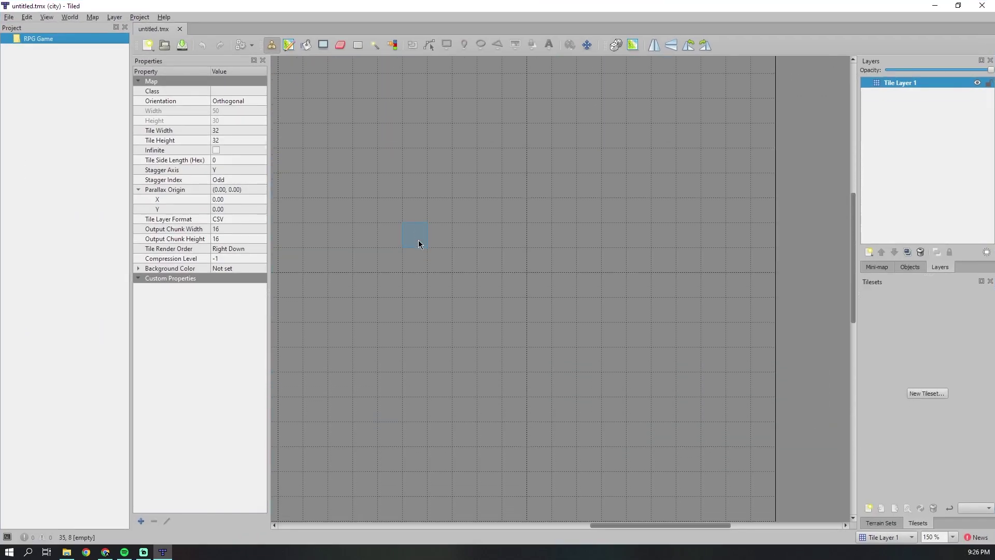
ctrl+scroll(418, 241, up, 1)
ctrl+scroll(418, 241, down, 1)
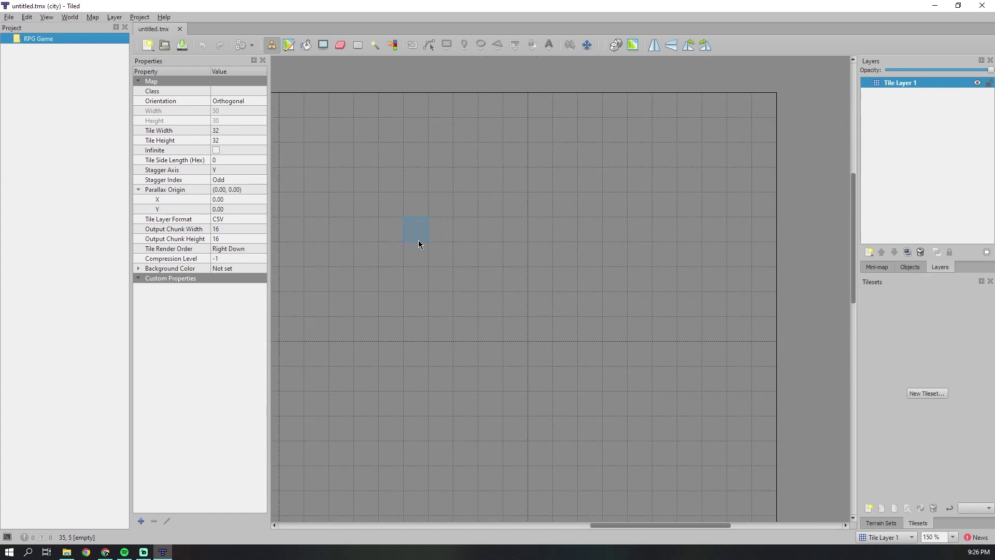
scroll(460, 282, left, 10)
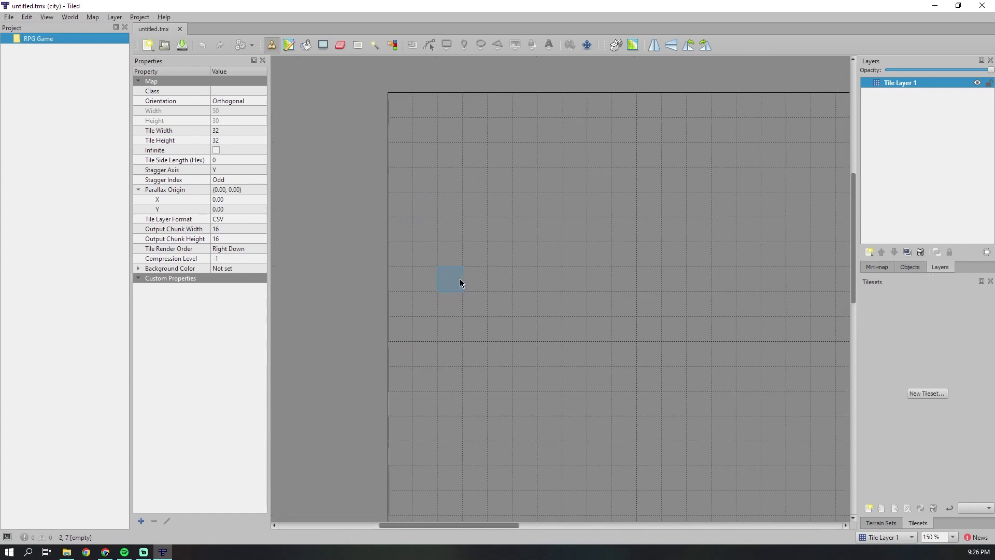
scroll(517, 250, right, 1)
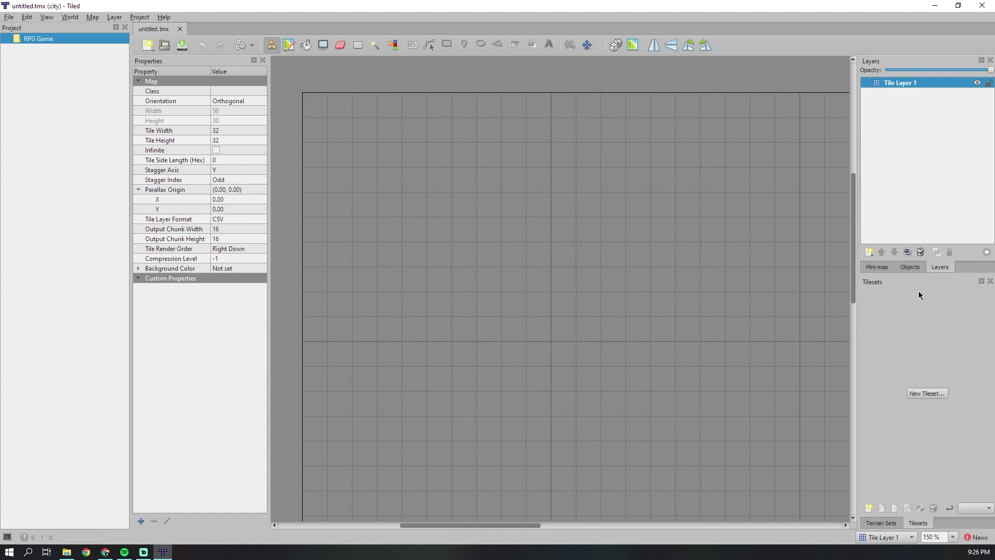
- Start a new tileset, look through the RPGMakerVXAce images, and choose !GK_CC_flag_blue_2 from RPGMakerMV as its source image
click(926, 394)
click(602, 279)
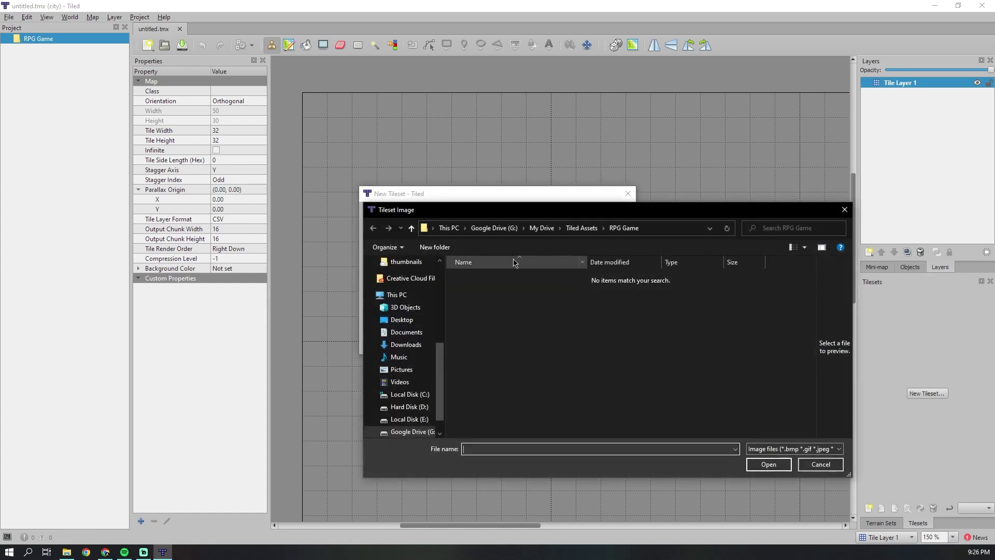
click(552, 231)
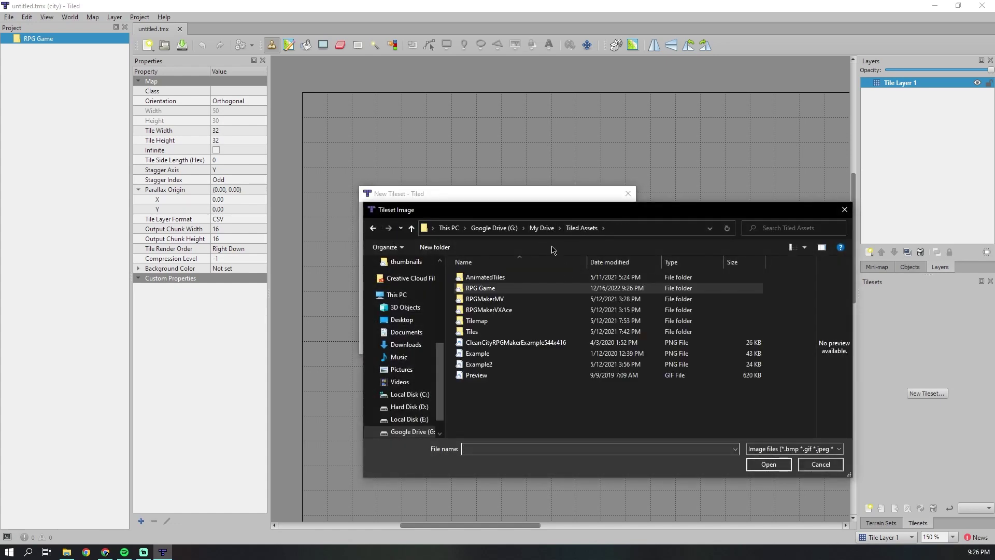
double_click(489, 309)
scroll(610, 296, down, 5)
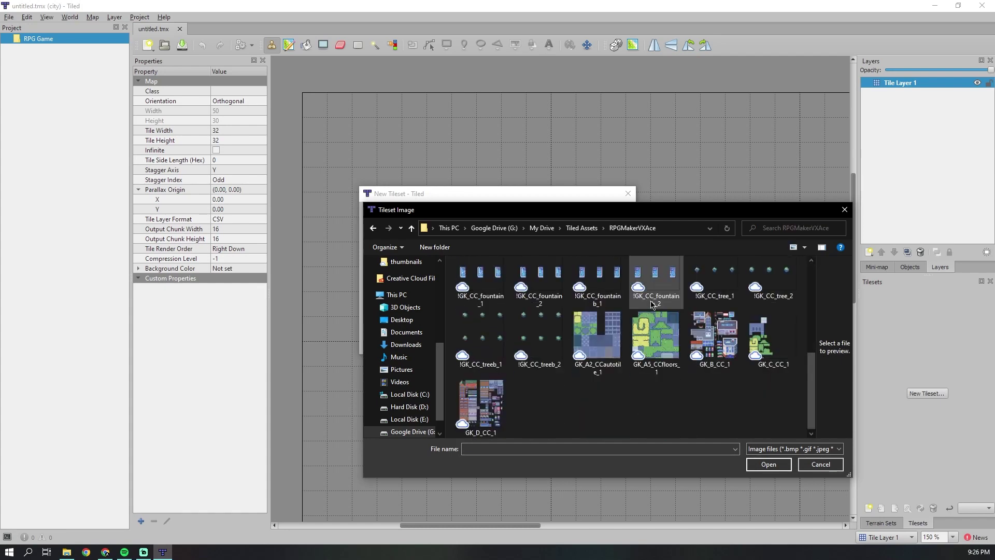
scroll(539, 337, up, 5)
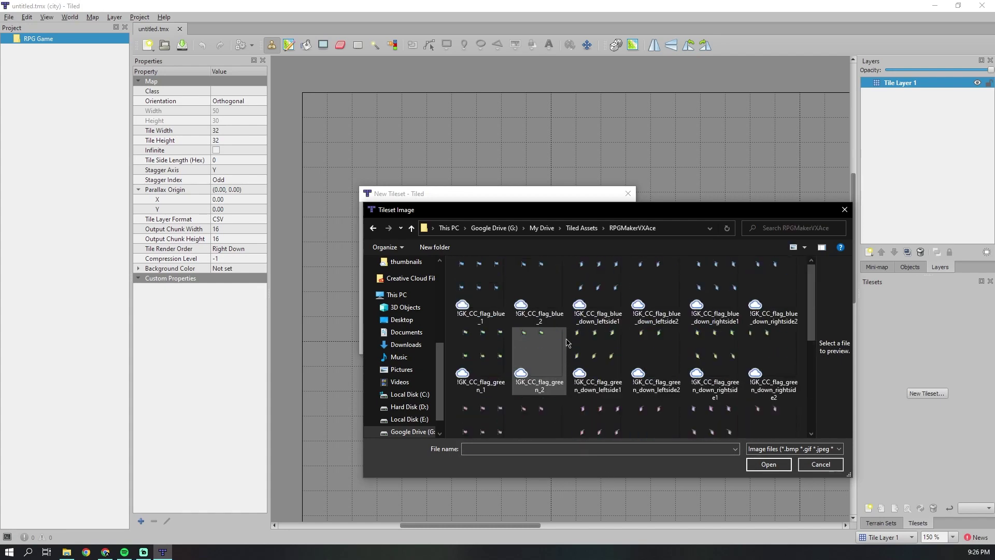
key(alt+Up)
click(524, 298)
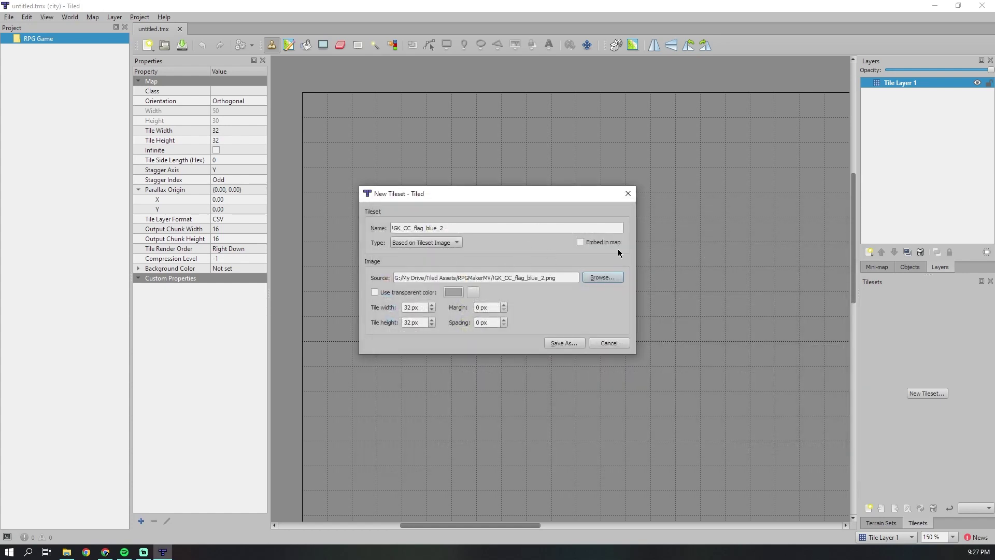
- Replace the tileset's source image with GK_D_CC_1 from the RPGMakerMV folder in Tiled Assets
click(597, 277)
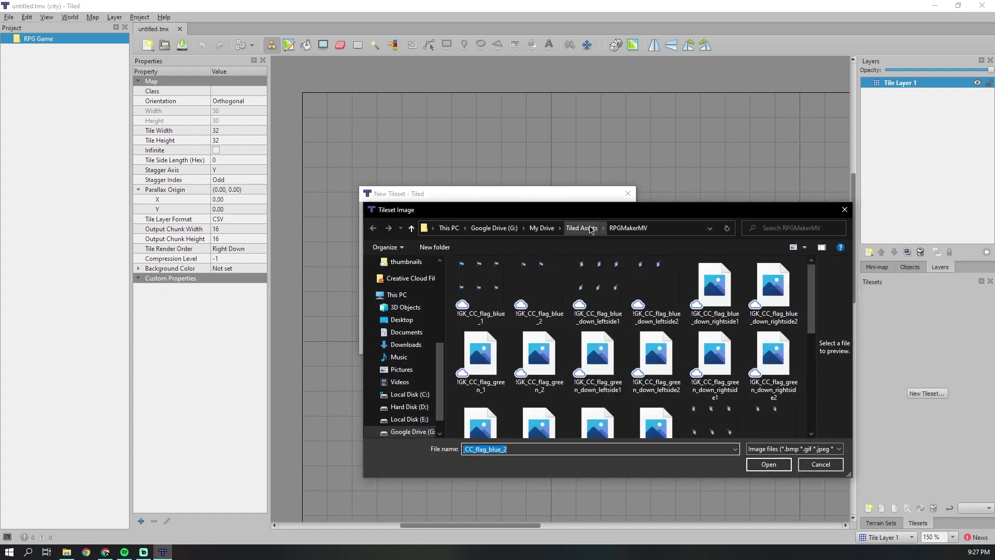
click(582, 228)
double_click(484, 299)
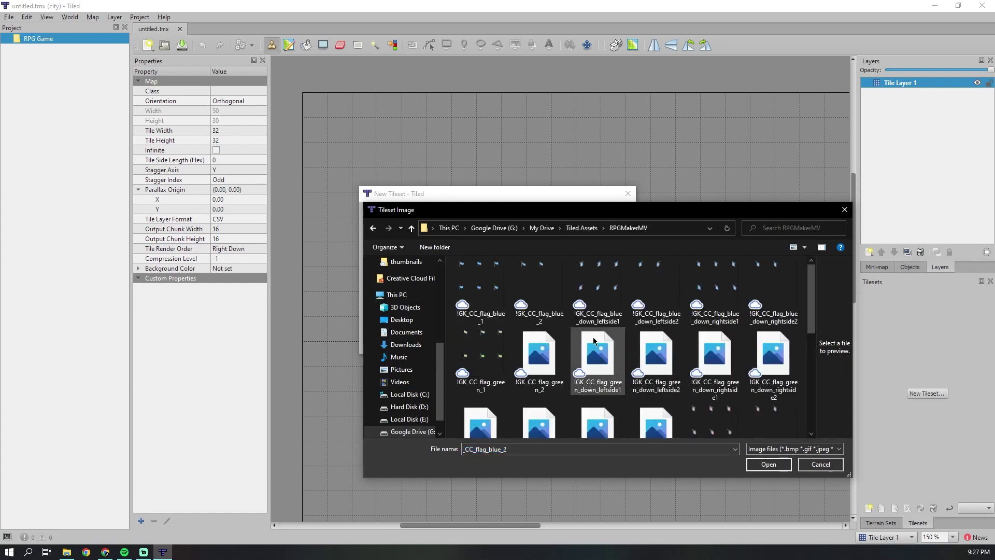
scroll(613, 382, down, 1)
double_click(480, 409)
scroll(449, 250, down, 1)
- Set the tileset's type to Collection of Images and save it under the name GK_D_CC_1
click(452, 247)
click(453, 246)
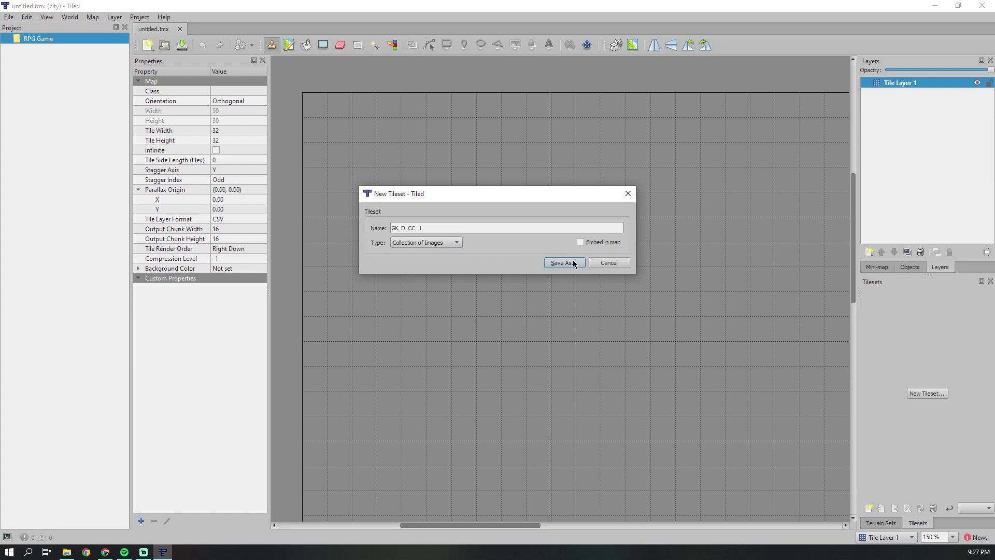
click(471, 228)
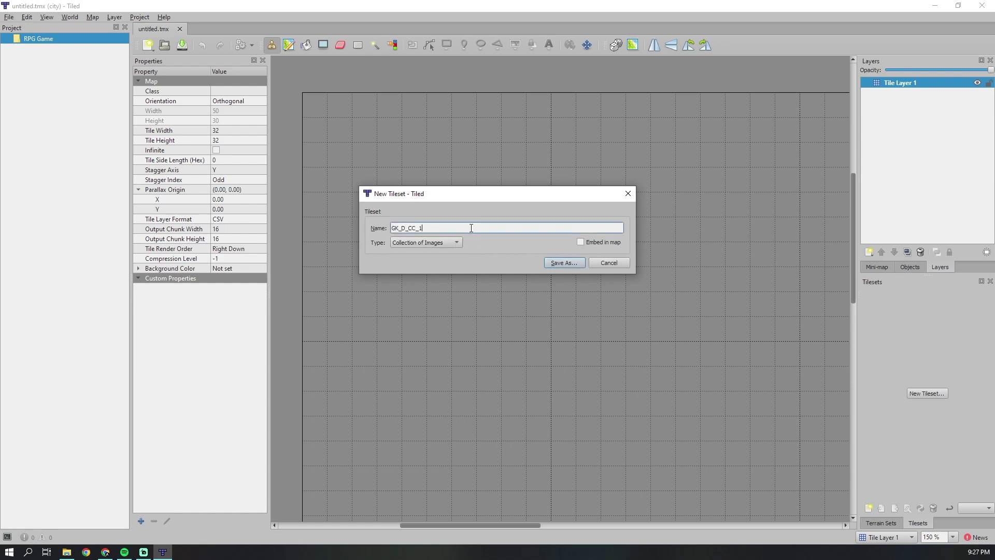
click(562, 260)
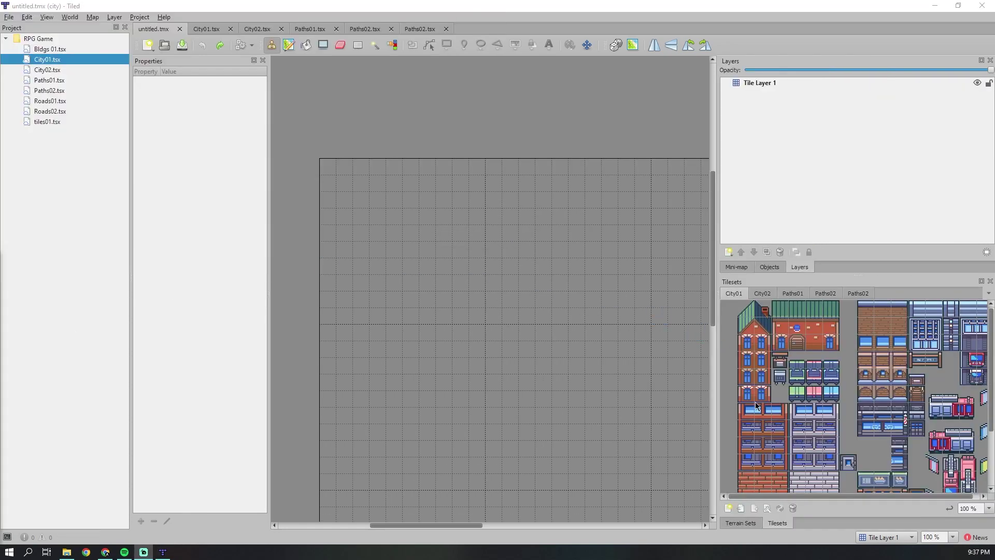
- Stamp the 3×2-tile red brick block with a row of windows from the City01 tileset near the map's left edge
scroll(762, 435, down, 3)
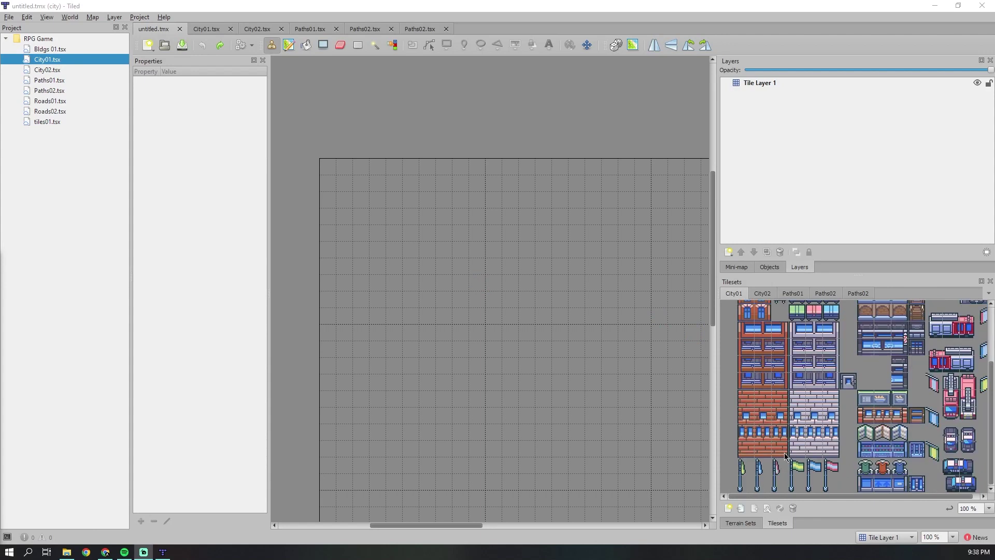
drag(785, 453, 758, 437)
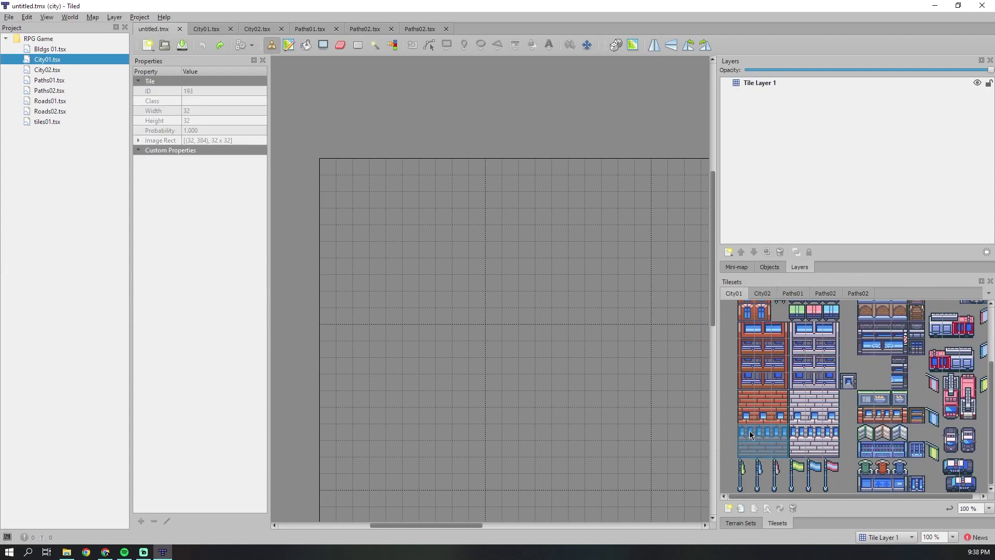
click(369, 365)
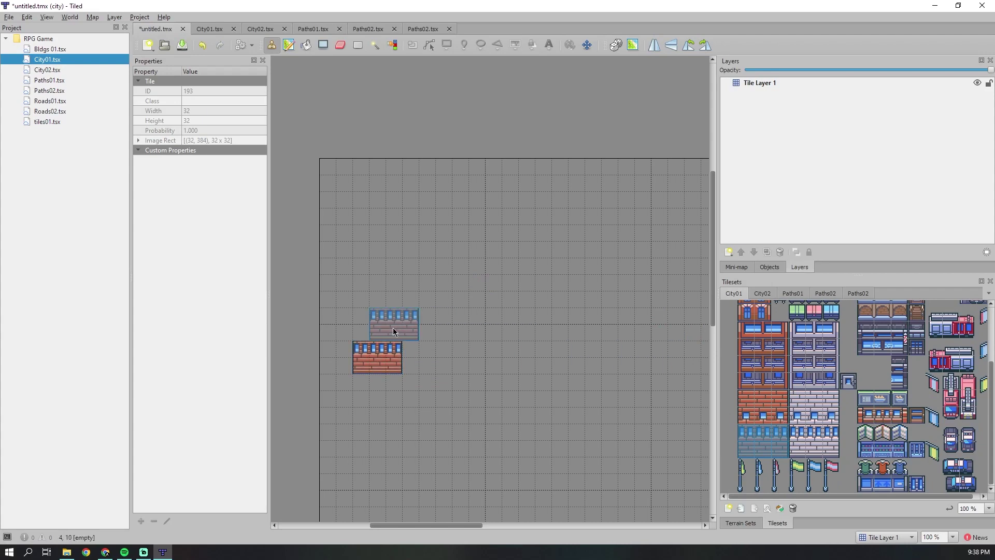
- Stamp the three-tile-wide red brick window row four times above the block, leaving a one-tile gap between rows
ctrl+scroll(393, 328, up, 1)
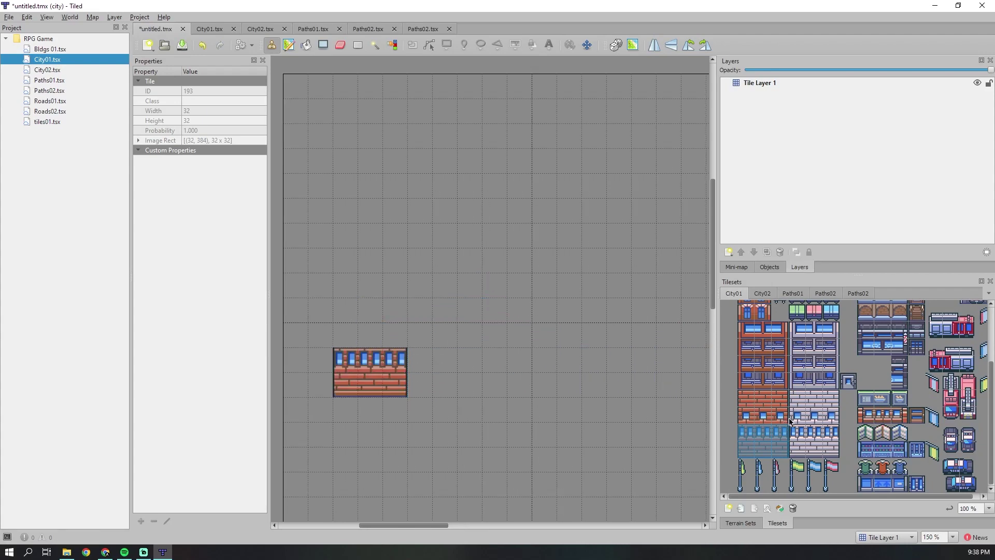
drag(786, 433, 742, 438)
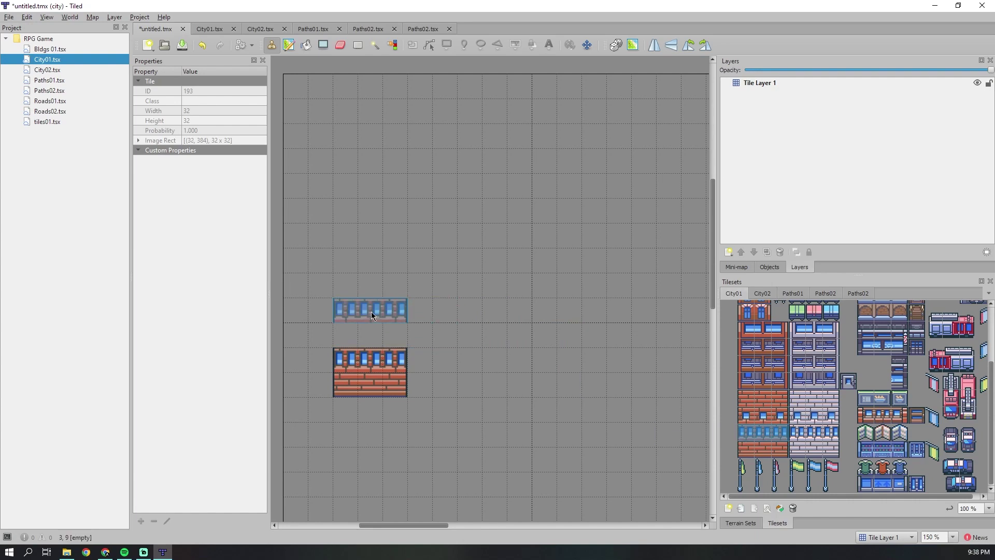
click(371, 313)
click(364, 260)
click(361, 211)
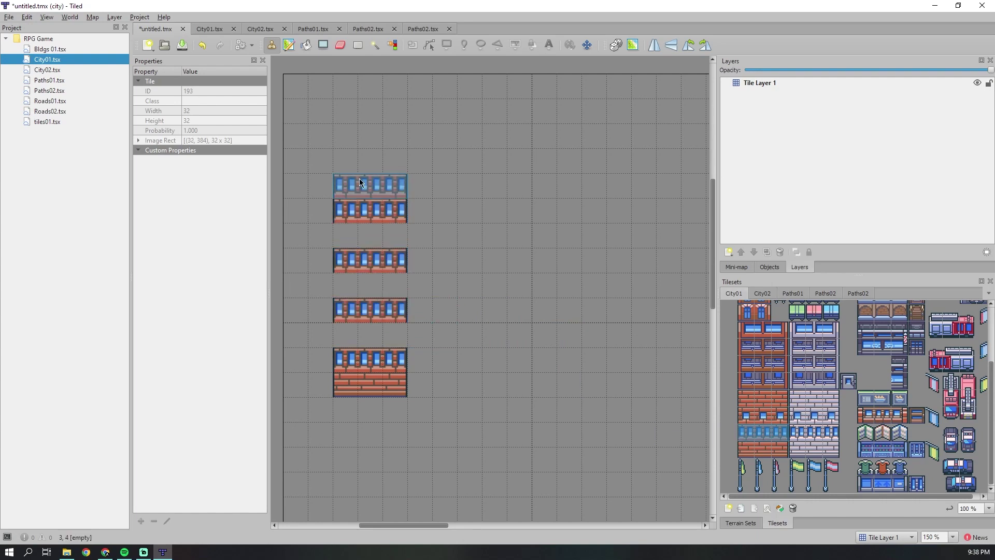
click(370, 161)
- Fill the four gaps between the window rows with the three-tile-wide plain red brick row from City01
drag(746, 398, 779, 398)
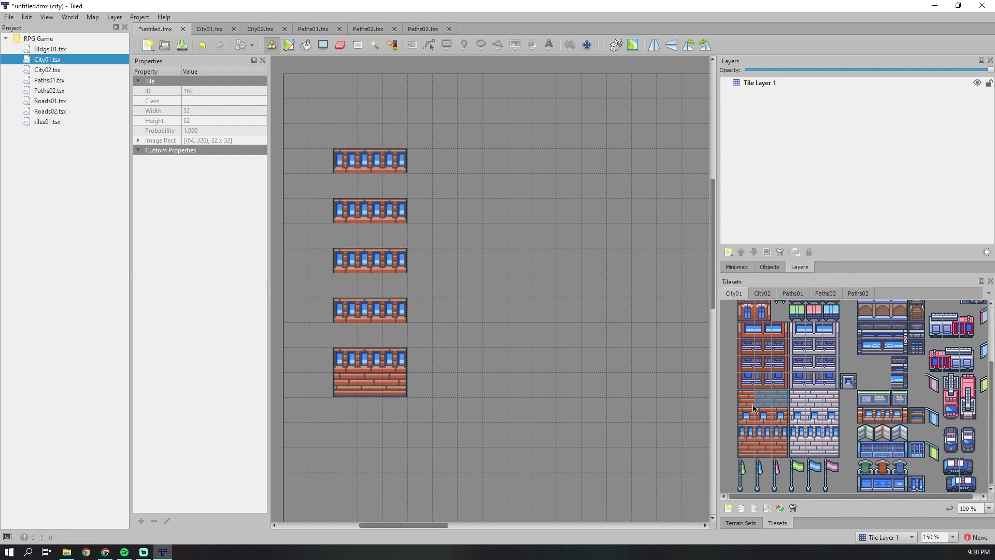
click(369, 185)
click(372, 237)
click(372, 286)
click(372, 332)
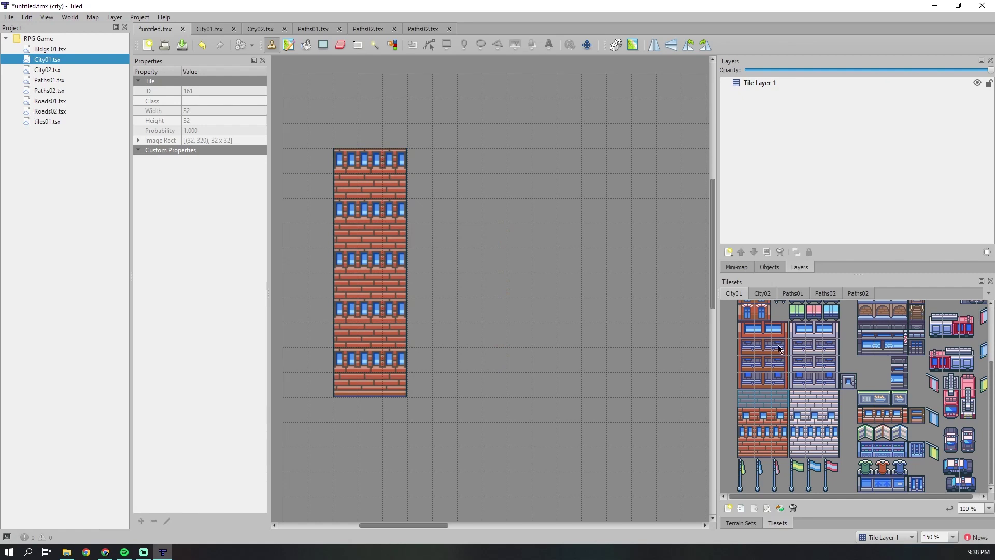
- Try the 3×2-tile red facade with large windows on top of the brick building, and undo the placement
drag(780, 348, 753, 334)
click(380, 133)
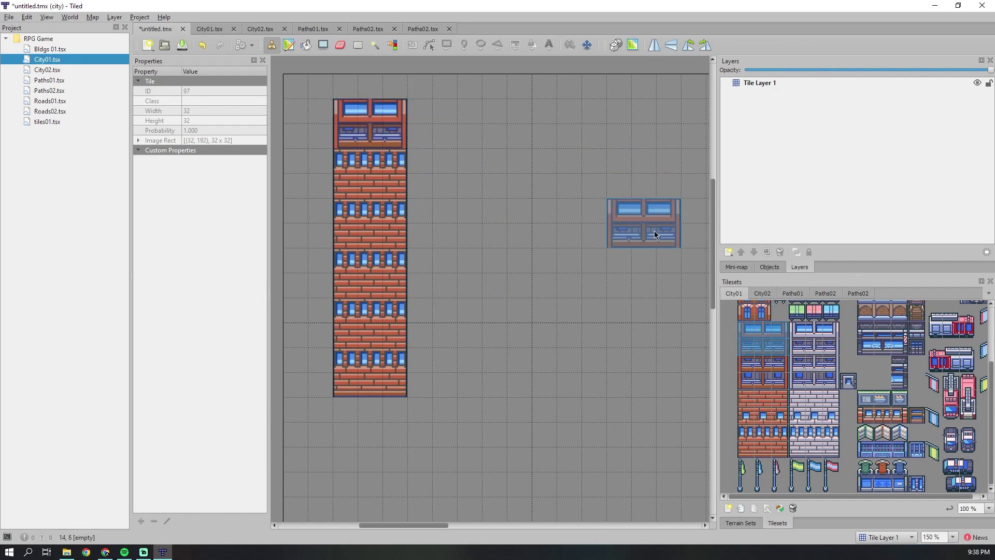
key(ctrl+z)
- Top the red brick tower with the three-tile-wide small-window brick row and the large-window row from City01
click(756, 330)
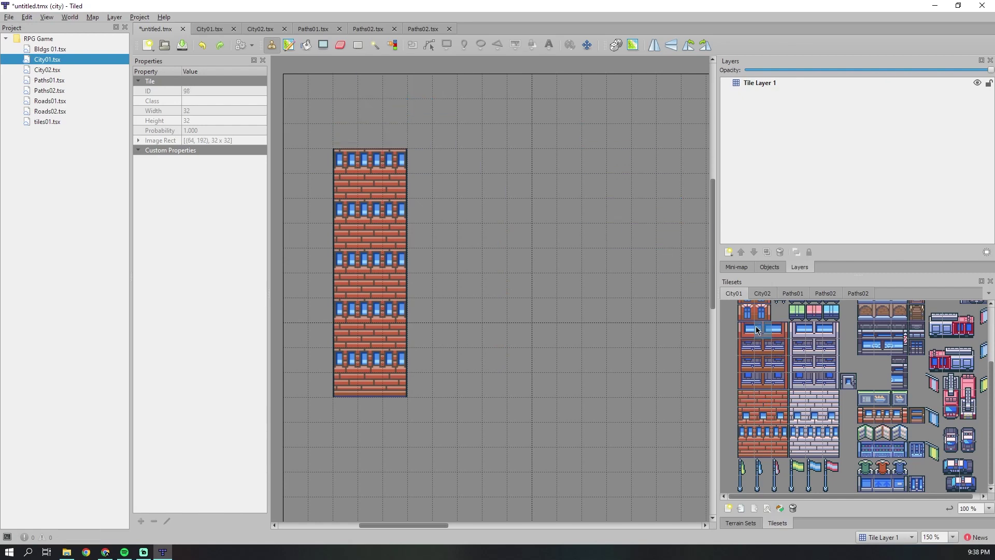
mouse_move(786, 415)
mouse_down()
mouse_move(751, 410)
mouse_move(780, 415)
mouse_up()
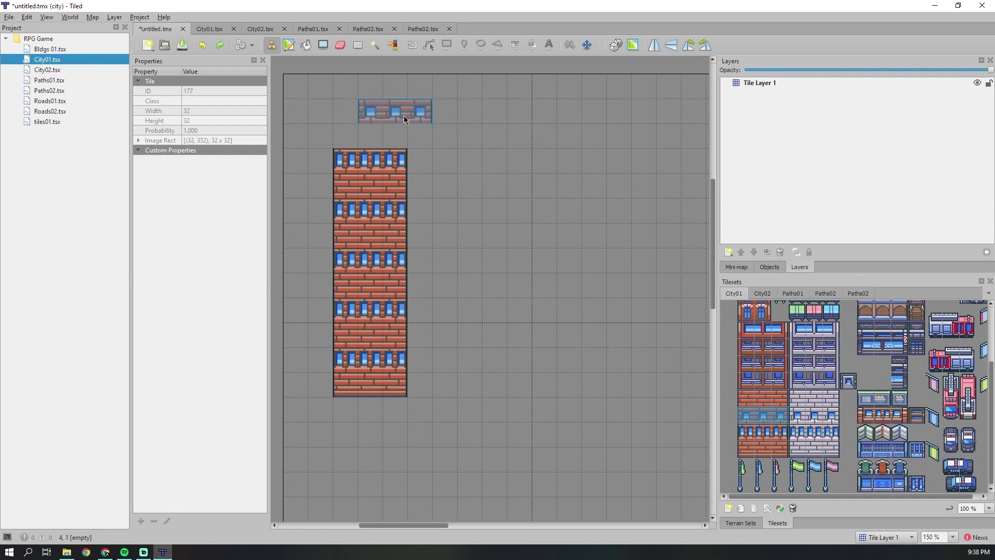
click(369, 127)
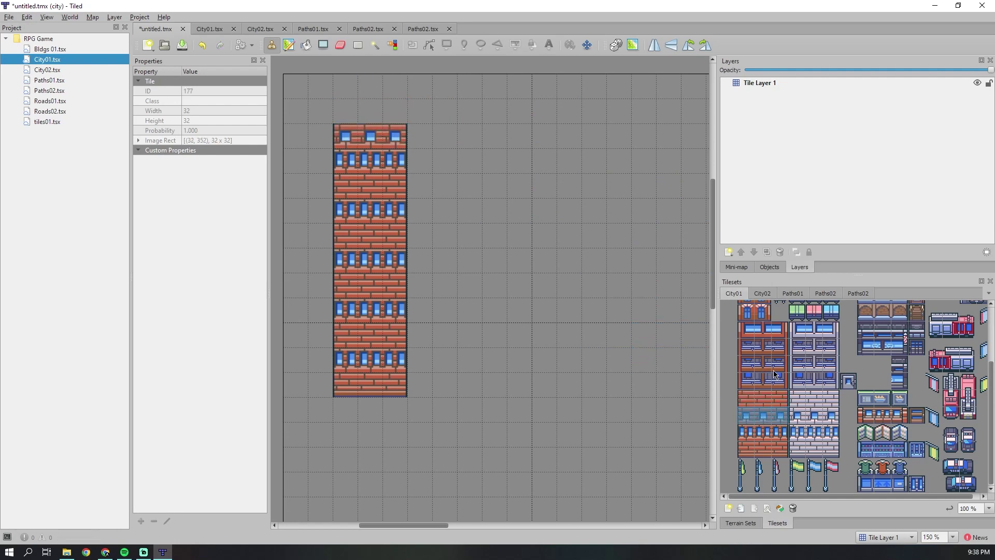
drag(779, 334, 744, 331)
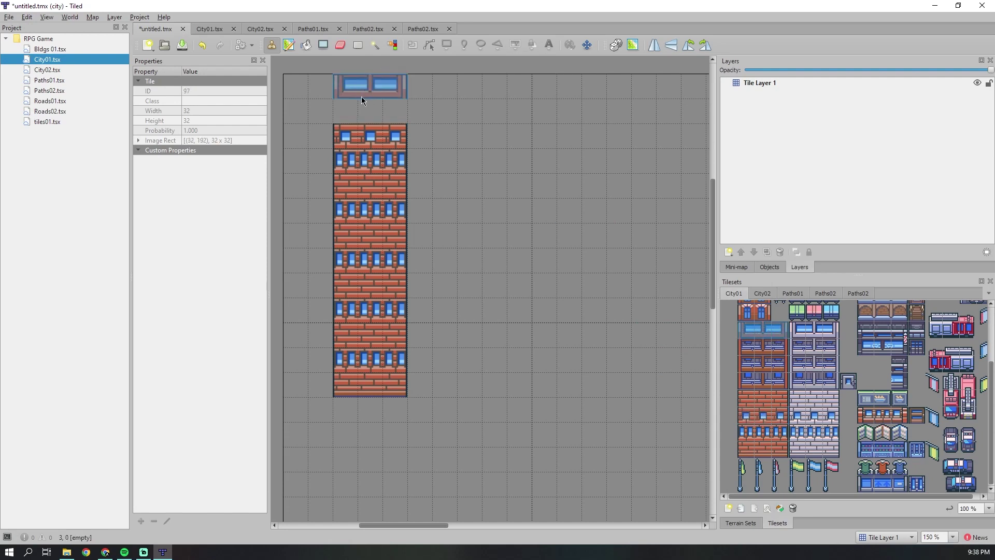
click(365, 110)
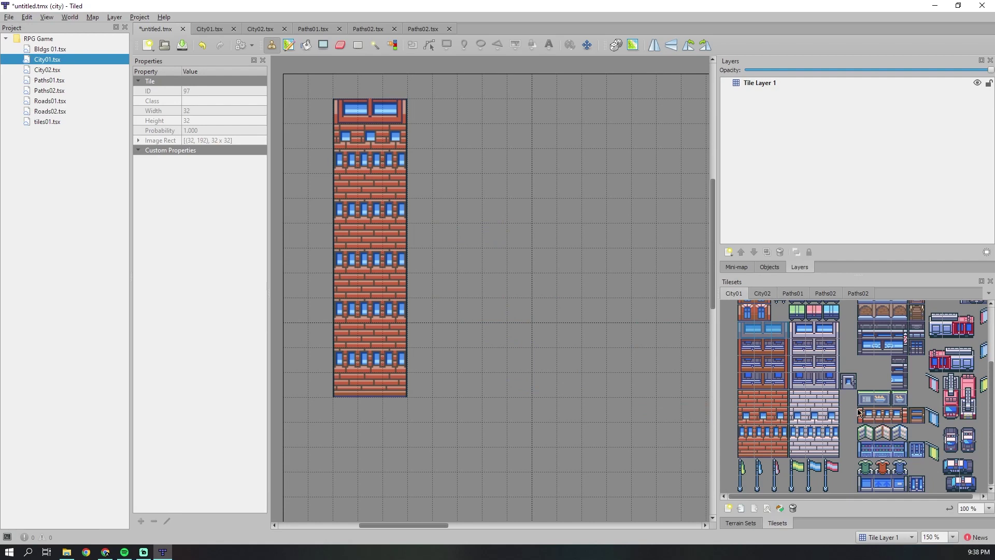
- Stamp the light brick block, three tiles wide and four high, one tile beside the red tower and cap it with the light large-window row
scroll(828, 436, up, 1)
scroll(827, 431, down, 1)
drag(798, 451, 832, 394)
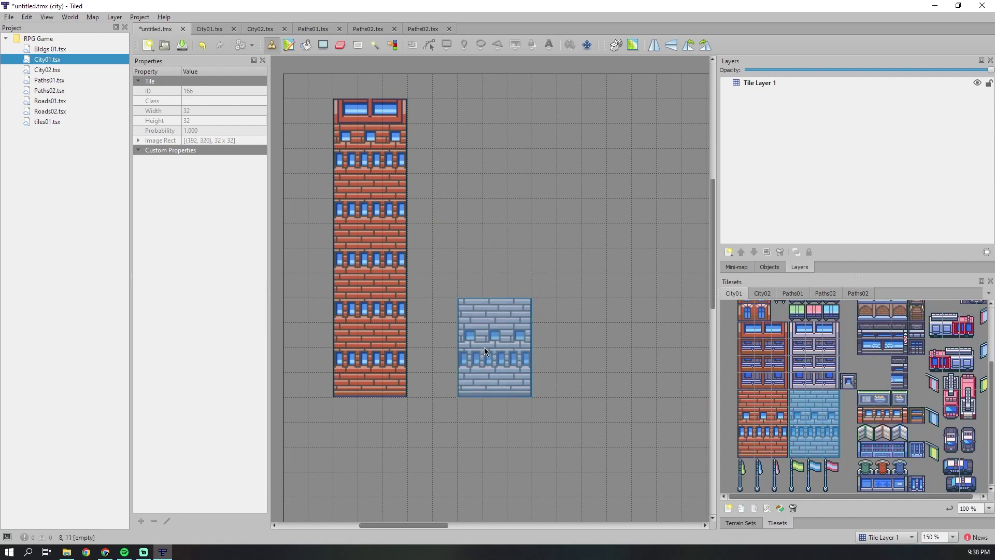
click(461, 350)
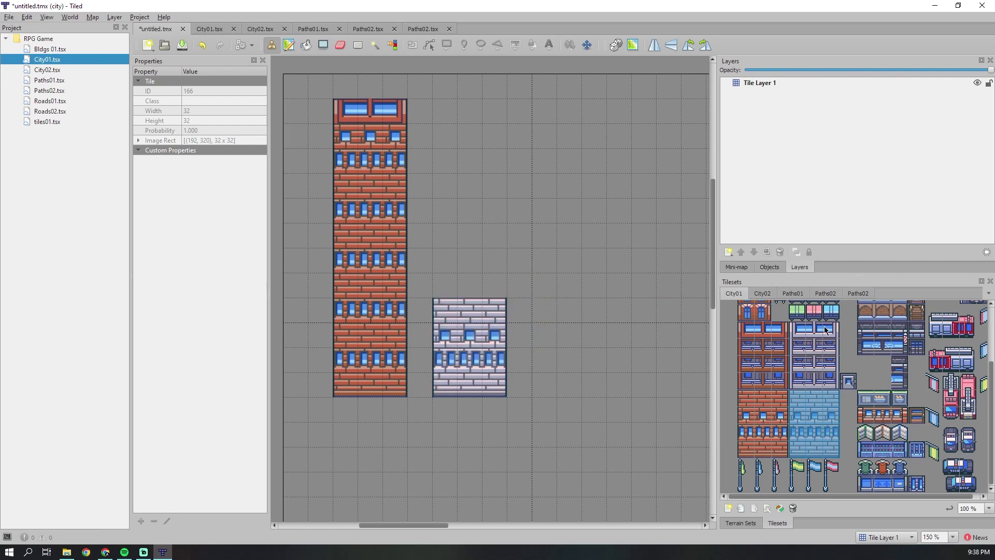
drag(826, 330, 808, 332)
click(467, 285)
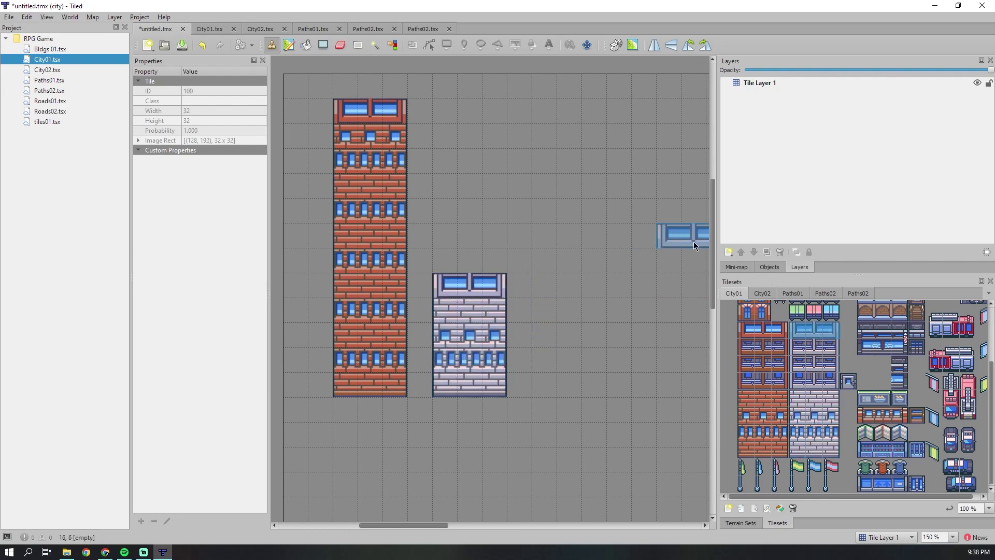
- Extend the light brick building upward with the plain and small-window brick rows, and cap it again with the large-window row
drag(831, 393, 791, 408)
click(472, 287)
drag(831, 330, 796, 329)
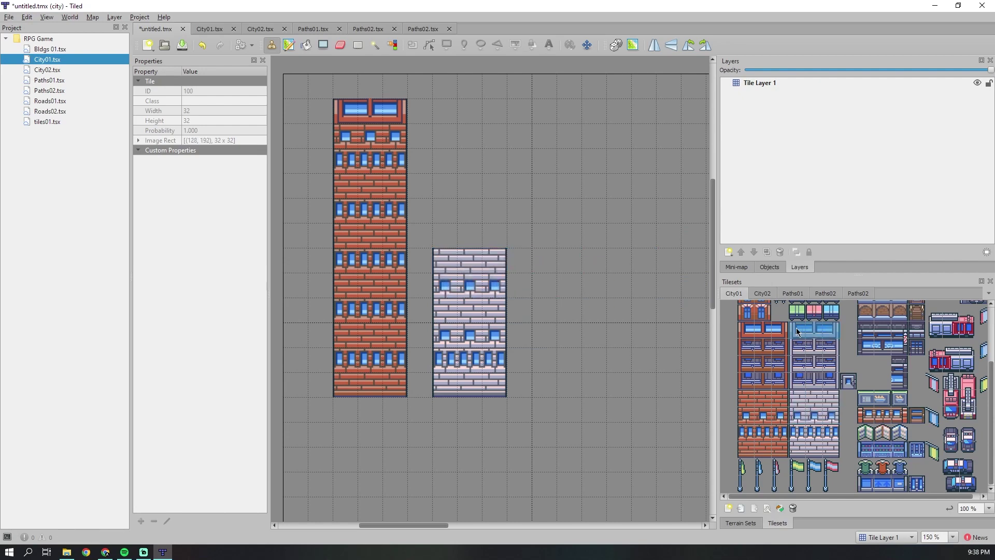
click(470, 236)
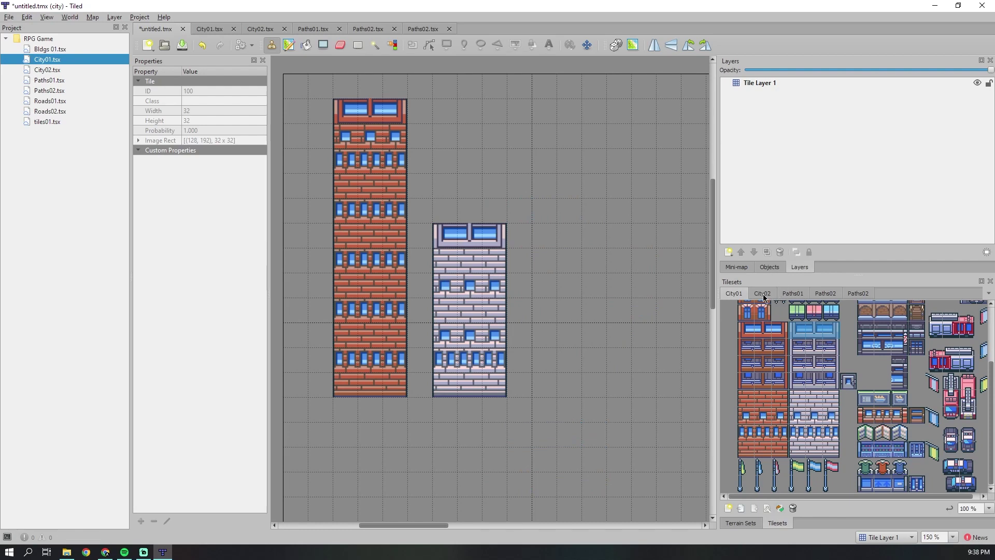
- Stamp the adjoining red and light facades, eight tiles high, side by side directly against the light brick building
drag(834, 454, 796, 335)
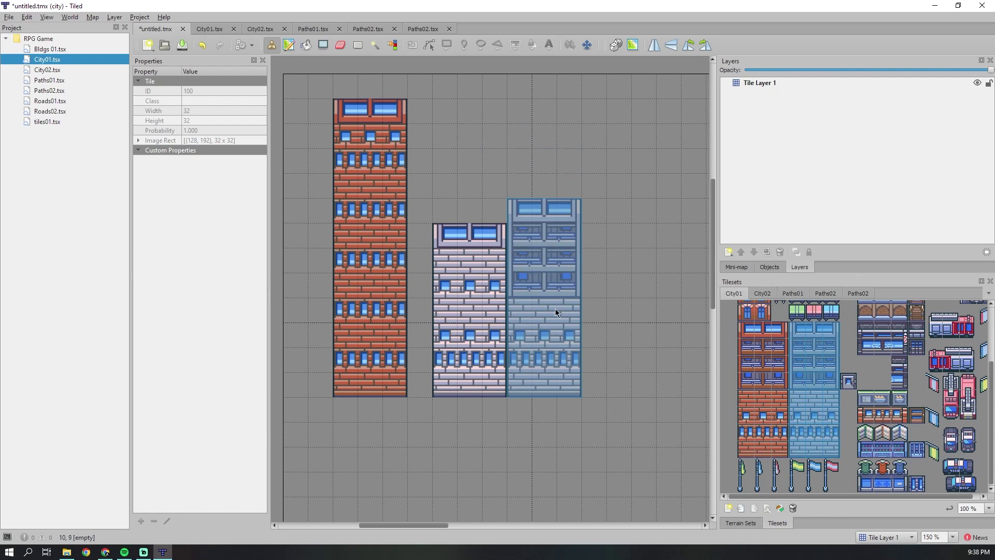
click(555, 309)
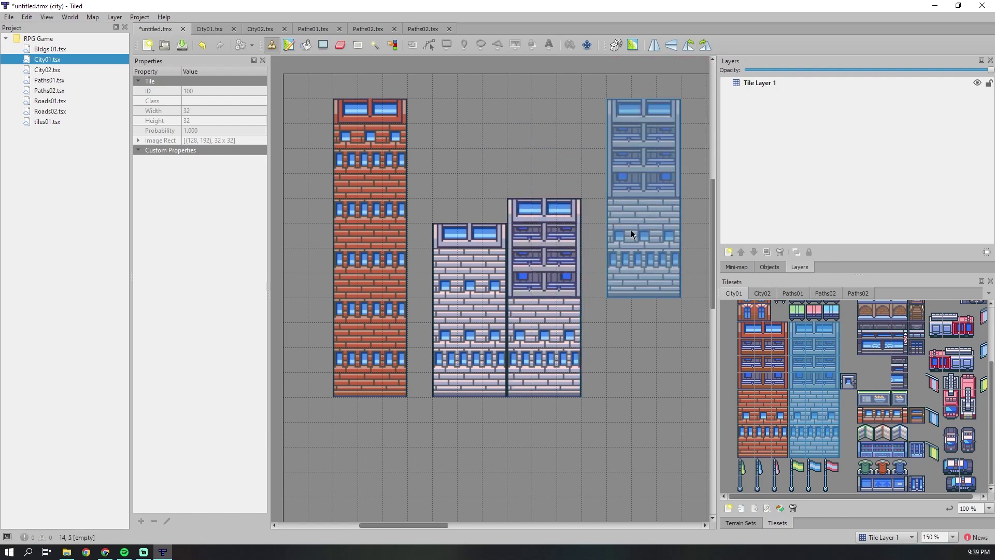
click(780, 449)
drag(831, 454, 751, 325)
click(598, 298)
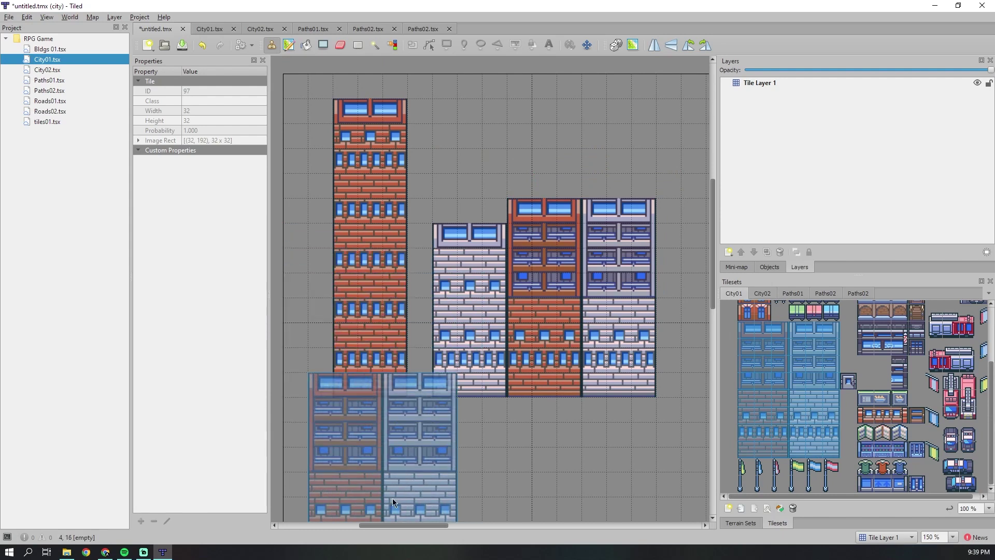
- Rename Tile Layer 1 to "Buildings"
drag(424, 525, 433, 527)
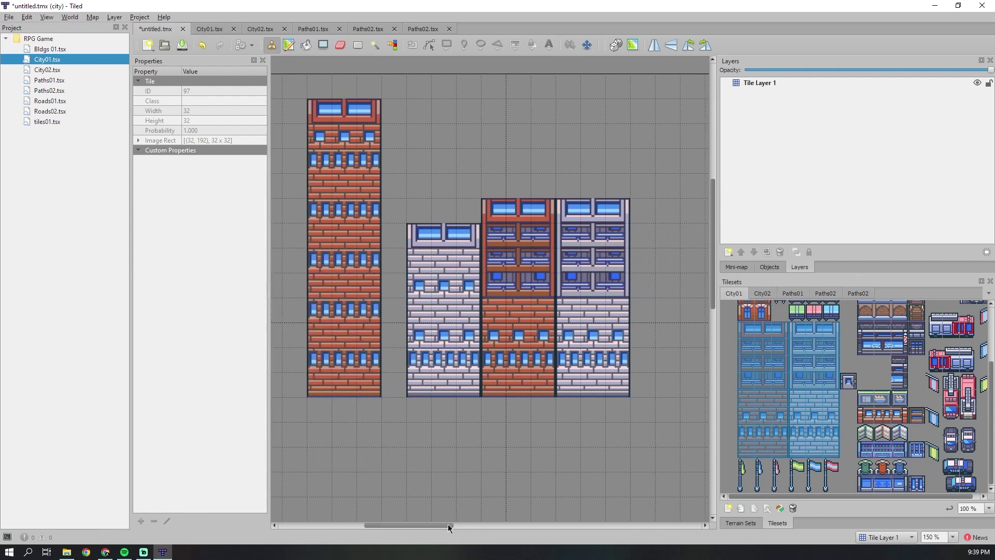
double_click(758, 83)
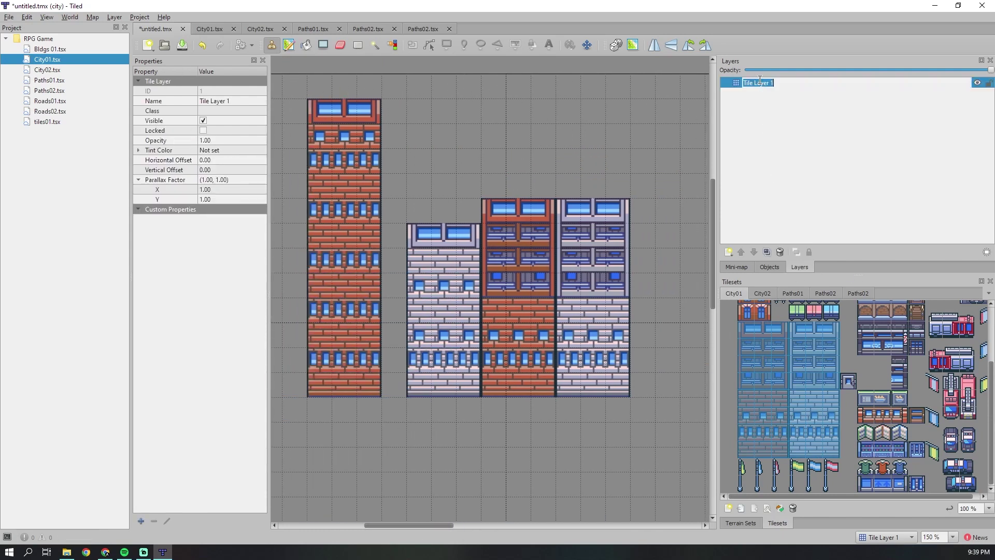
text(Buildings)
key(Return)
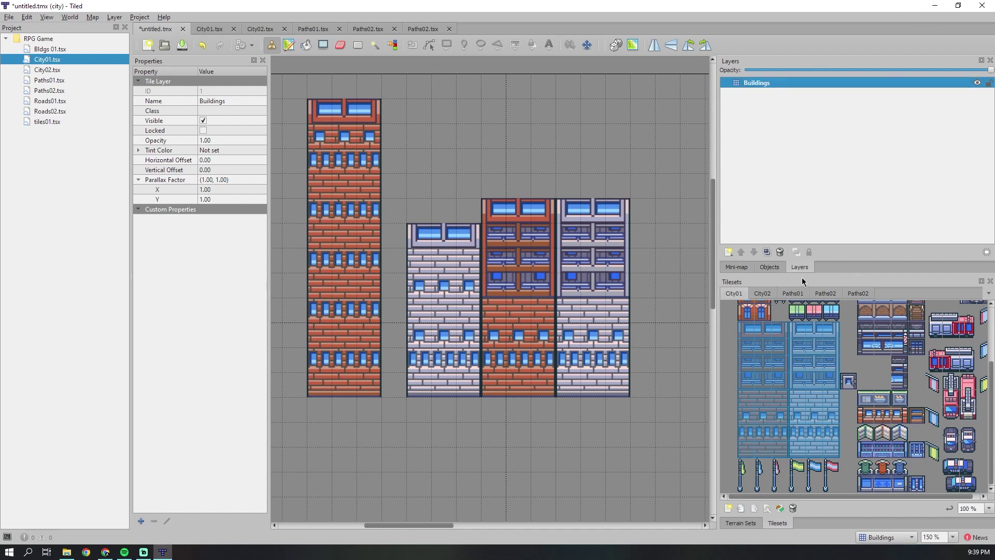
- Add a new tile layer named "Paths" and place it beneath the Buildings layer
click(728, 251)
click(746, 262)
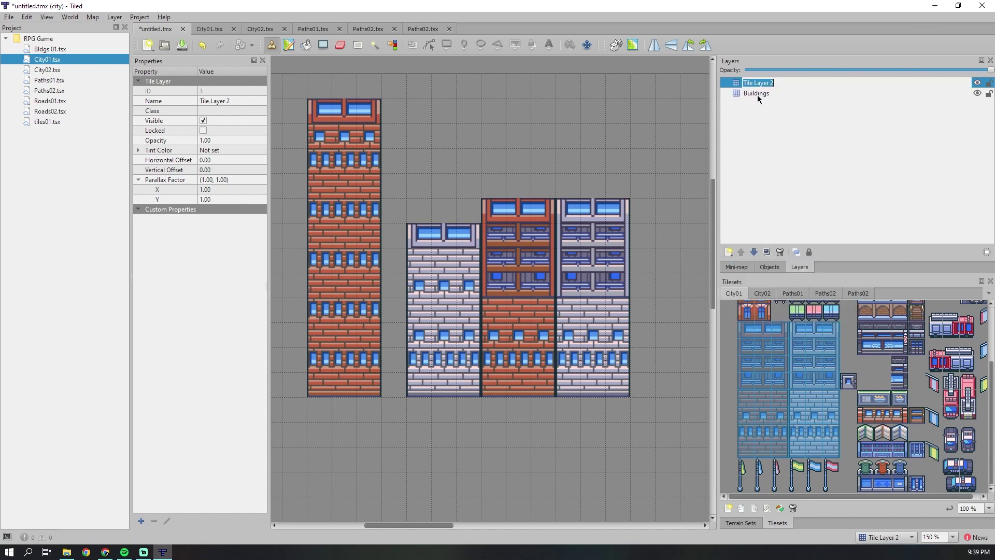
text(Paths)
key(Return)
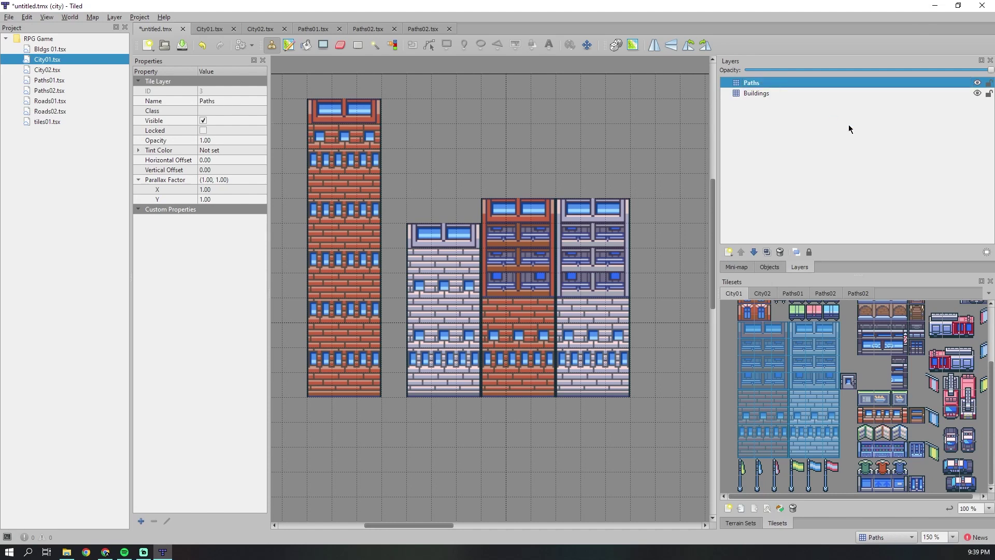
drag(760, 86, 780, 120)
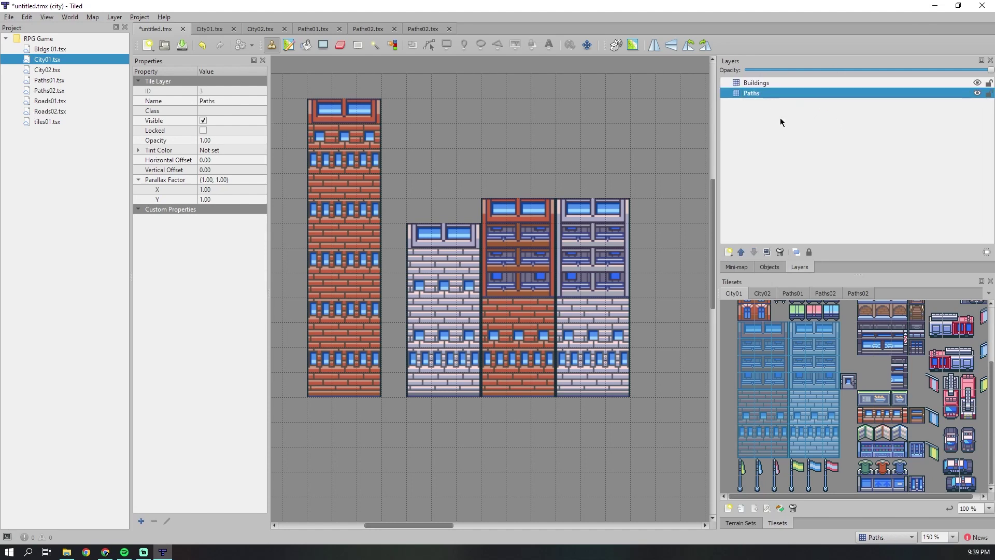
- Stamp the 3×6-tile road section with a crosswalk from Paths01 one tile beside the last building
click(792, 294)
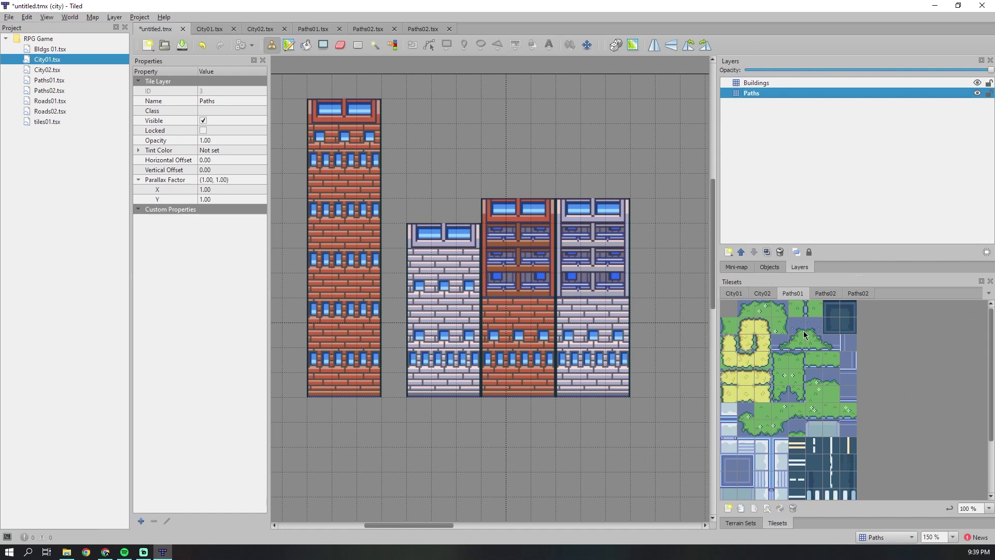
drag(857, 455, 811, 375)
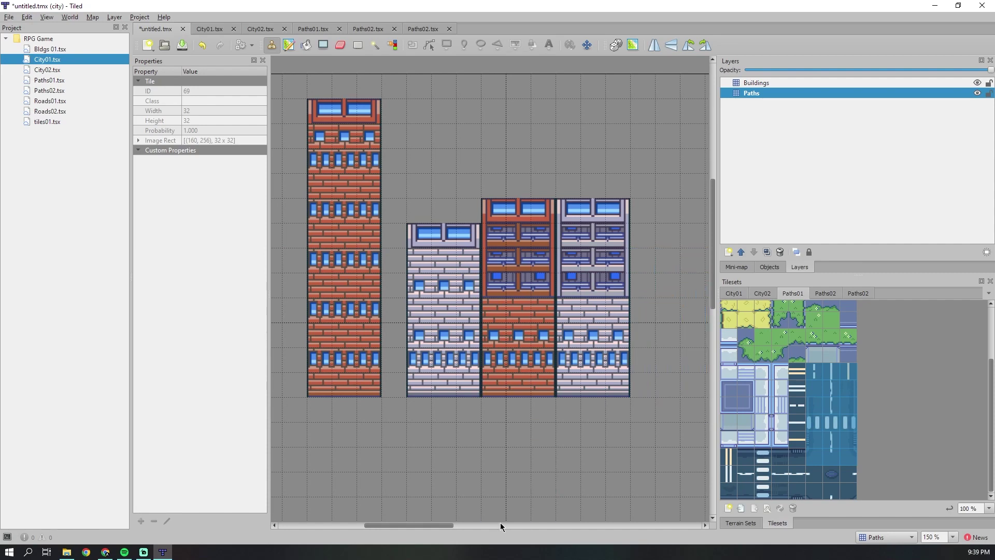
drag(450, 524, 489, 521)
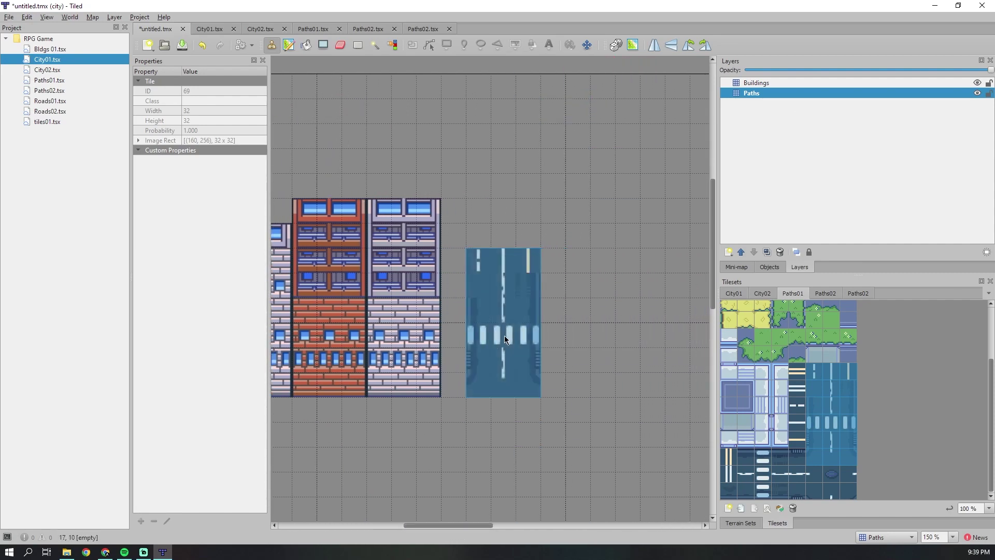
click(505, 335)
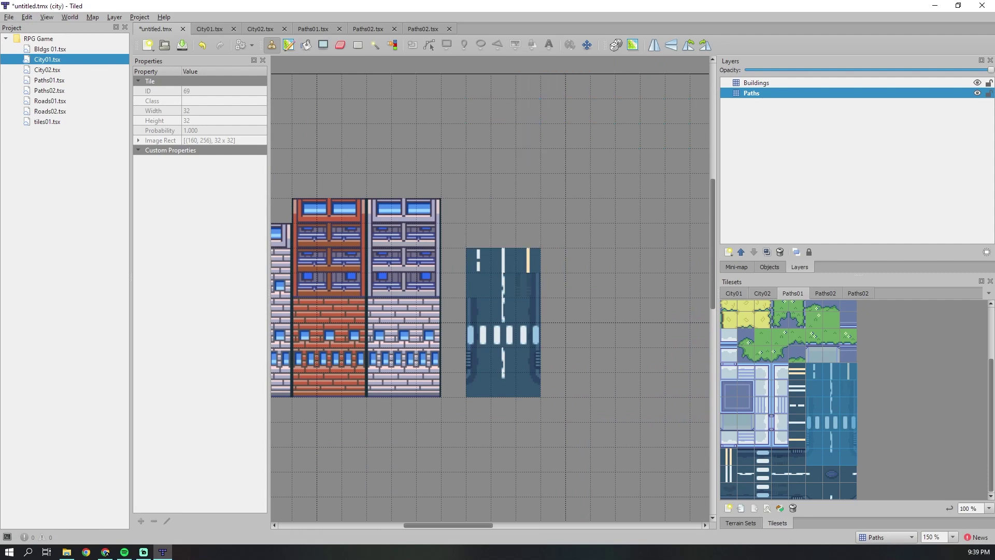
- Extend the road upward by two tile rows and replace its row of extra lane markings with plain road tiles
click(852, 408)
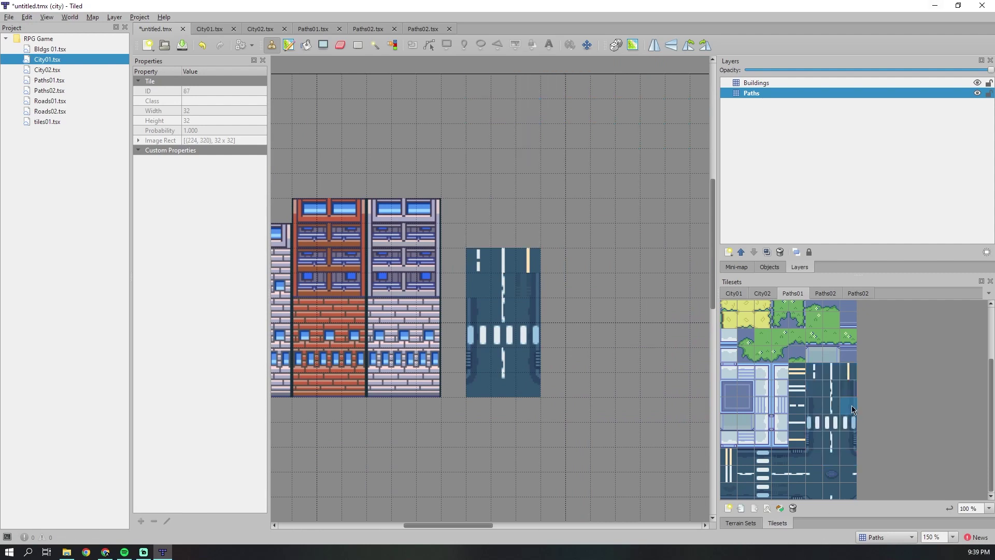
click(503, 222)
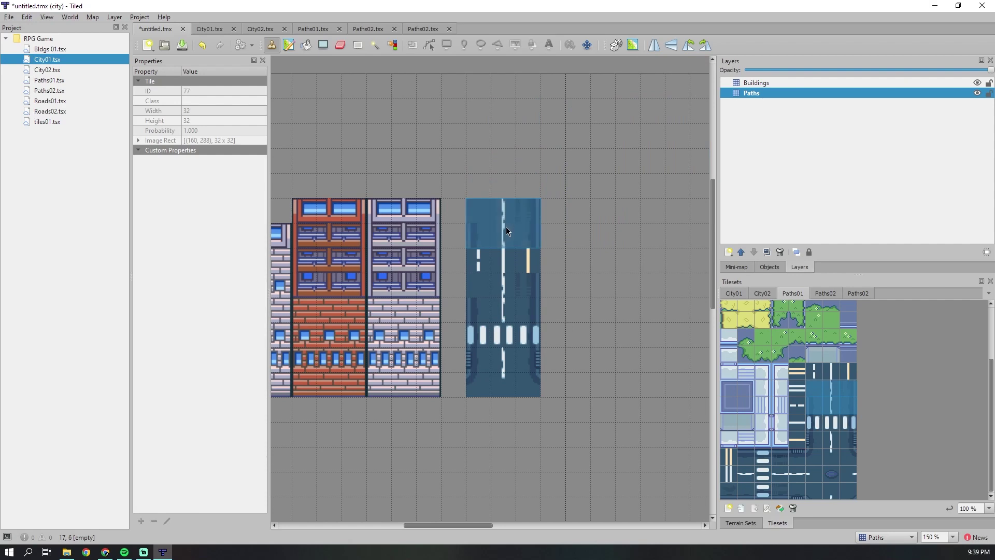
click(814, 406)
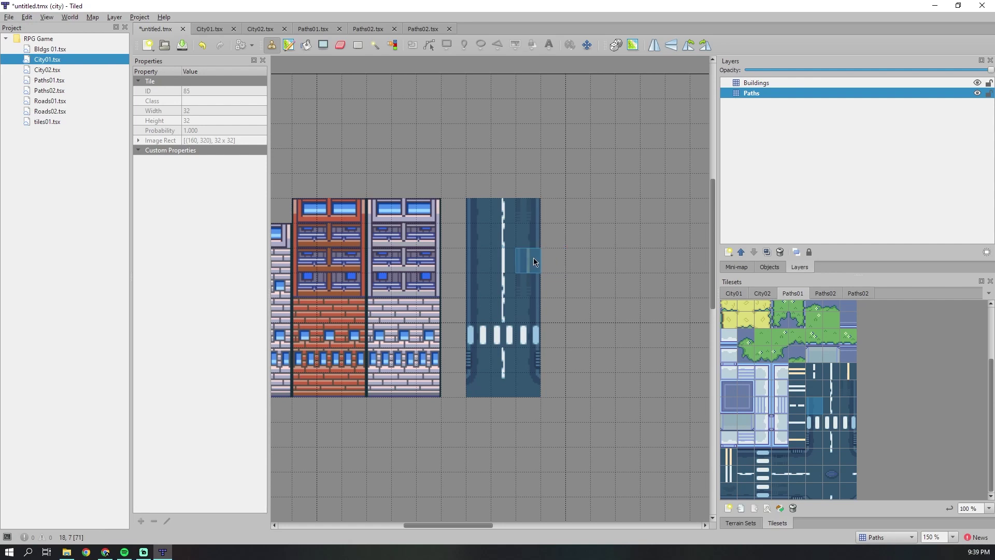
click(521, 258)
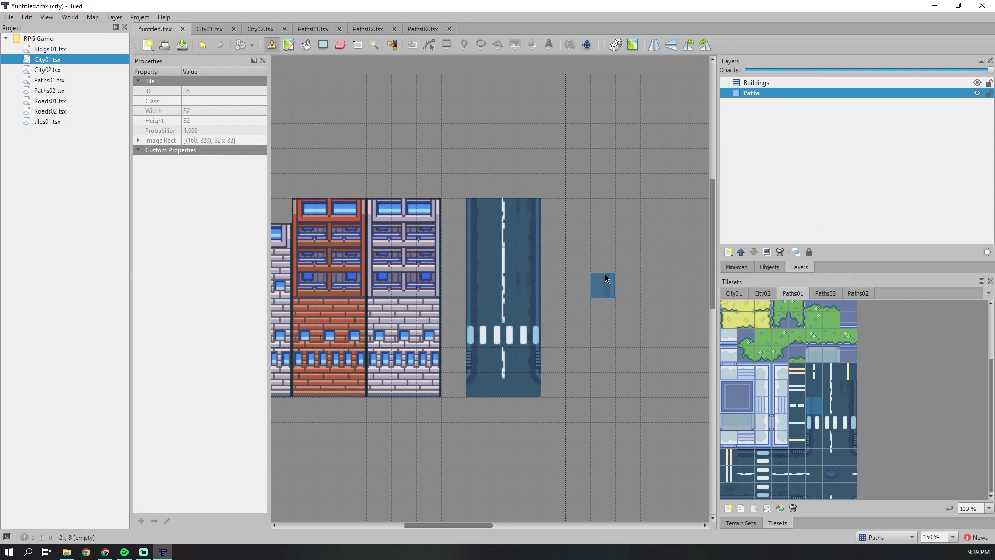
- Space out the dashes of the road's centre line using the line-end tile from Paths01
click(848, 388)
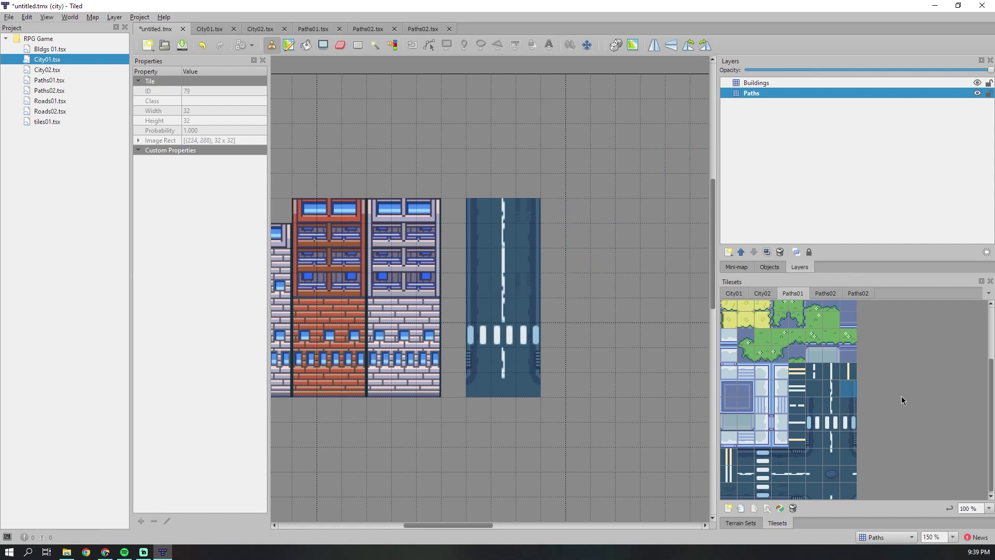
scroll(638, 233, down, 2)
right_click(502, 192)
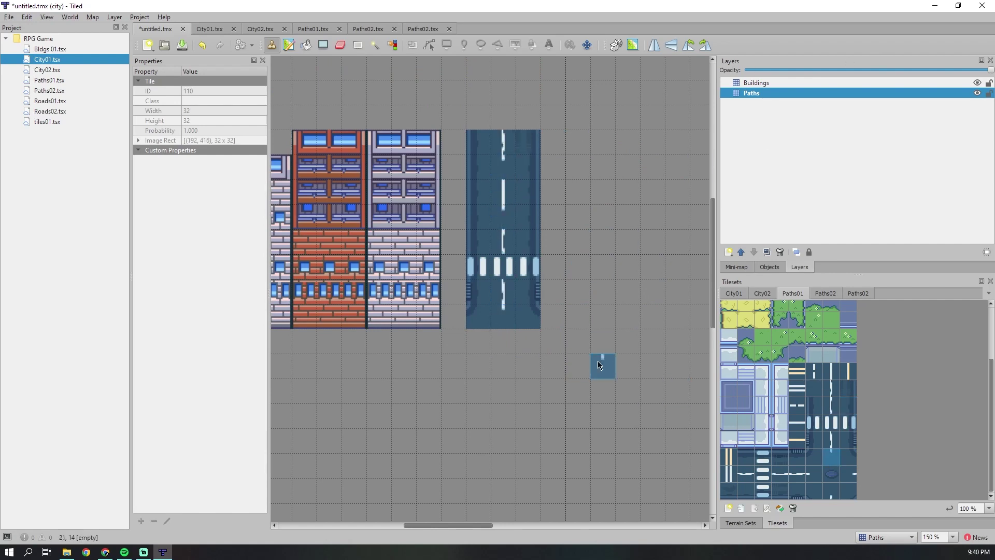
- Try painting the column between the building and the road with the plain asphalt tile from Paths02, and undo it
key(ctrl+z)
click(824, 293)
right_click(495, 297)
drag(453, 192, 453, 316)
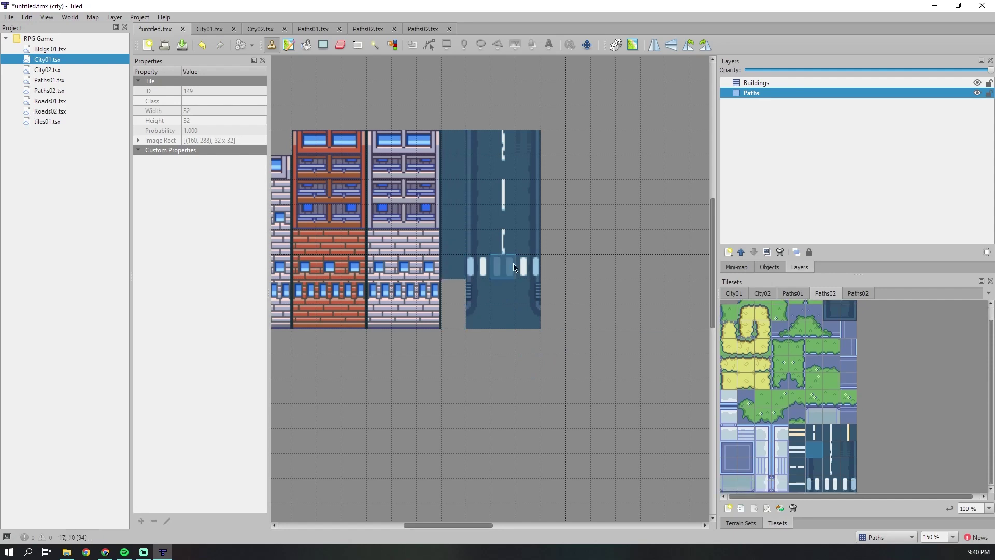
key(ctrl+z)
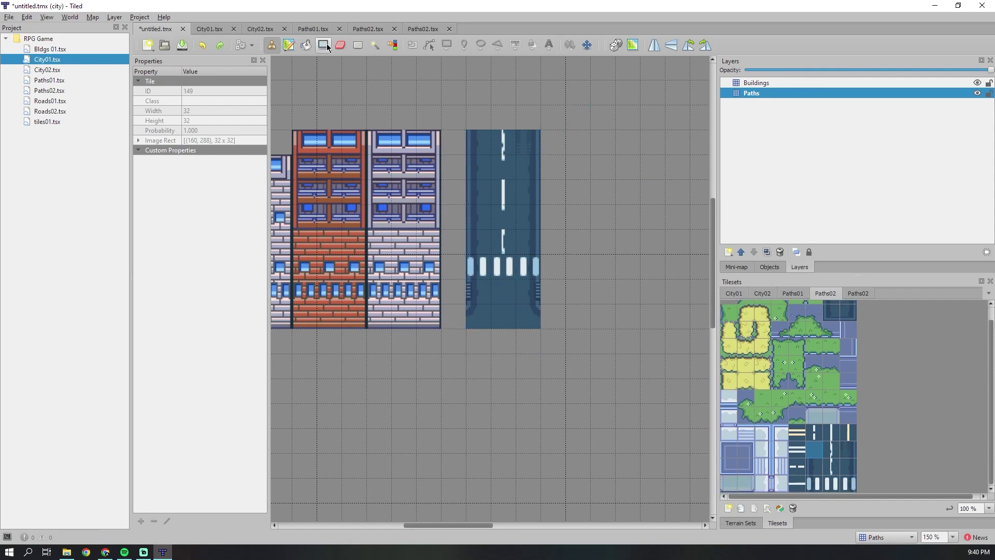
- Move the 3×8-tile road section two tiles down and stamp a rotated copy below the buildings to meet its lower end
right_drag(476, 141, 536, 321)
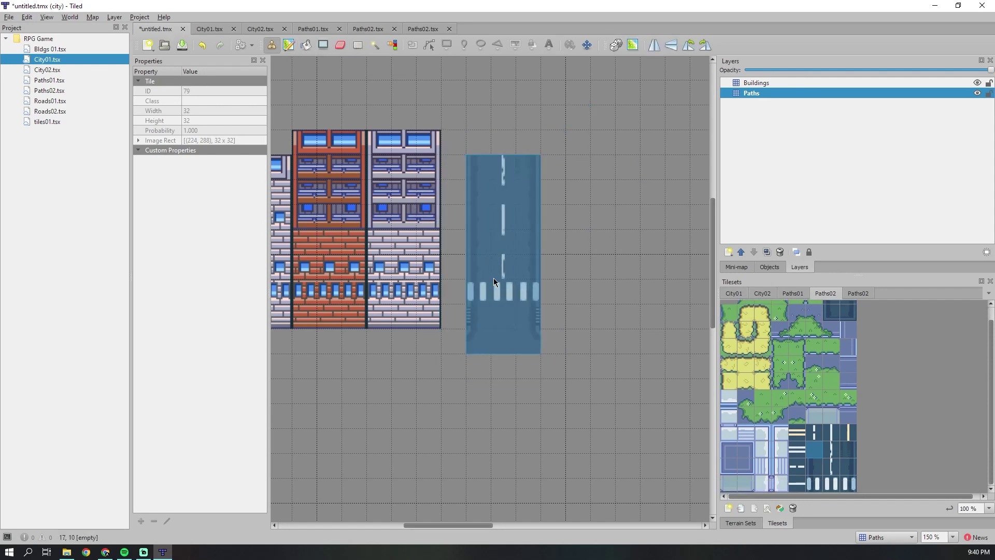
click(518, 268)
key(z)
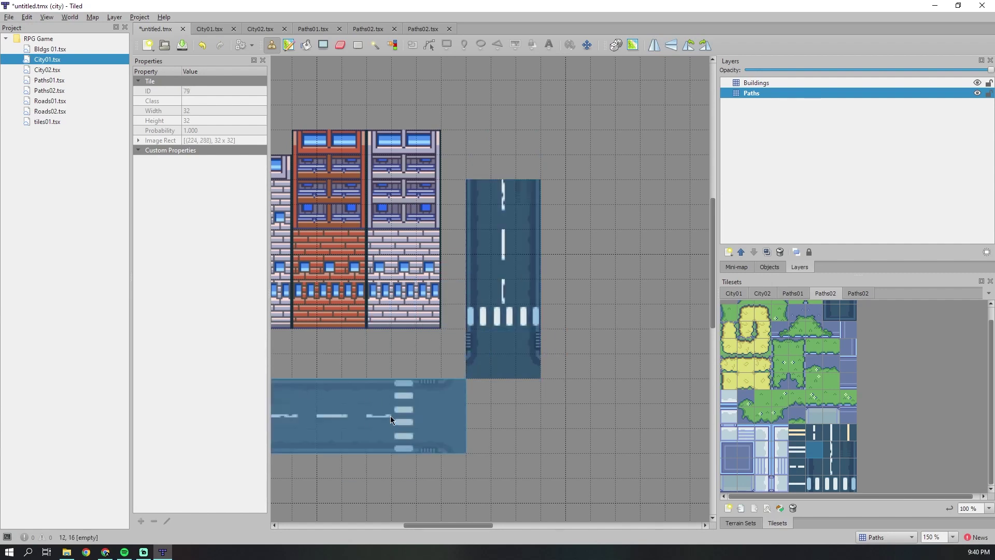
click(396, 396)
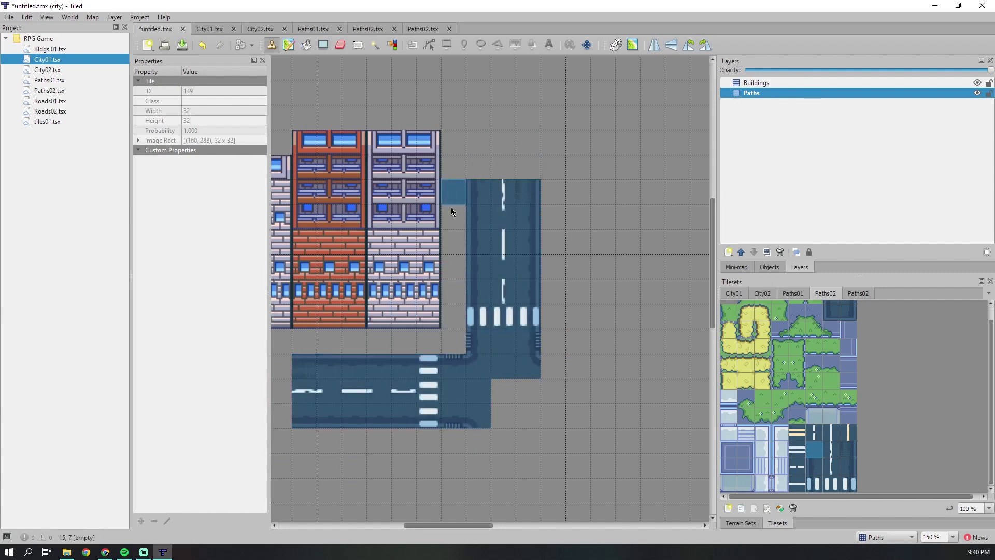
- Fill the Paths layer behind and around the buildings with plain asphalt, from the map's upper edge down to the horizontal road
scroll(379, 522, left, 5)
scroll(390, 367, up, 2)
mouse_move(390, 367)
mouse_down()
mouse_move(339, 85)
mouse_move(352, 342)
mouse_move(451, 217)
mouse_move(487, 213)
mouse_move(495, 181)
mouse_move(451, 184)
mouse_up()
key(p)
drag(373, 83, 671, 195)
drag(411, 523, 441, 521)
drag(557, 394, 290, 177)
scroll(372, 522, left, 5)
drag(523, 385, 421, 103)
drag(414, 525, 453, 523)
- Stamp the 2×6-tile green-roofed townhouse from City01 on the Buildings layer, one tile column to the right of the vertical road
click(734, 293)
click(760, 405)
drag(760, 399, 745, 311)
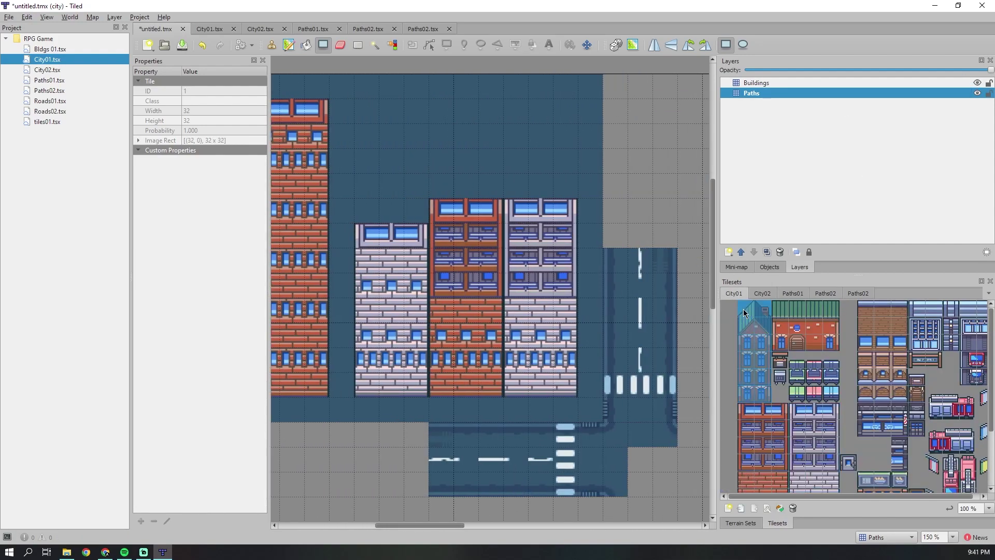
drag(449, 527, 493, 525)
key(ctrl+Page_Up)
scroll(554, 261, down, 5)
scroll(489, 233, up, 5)
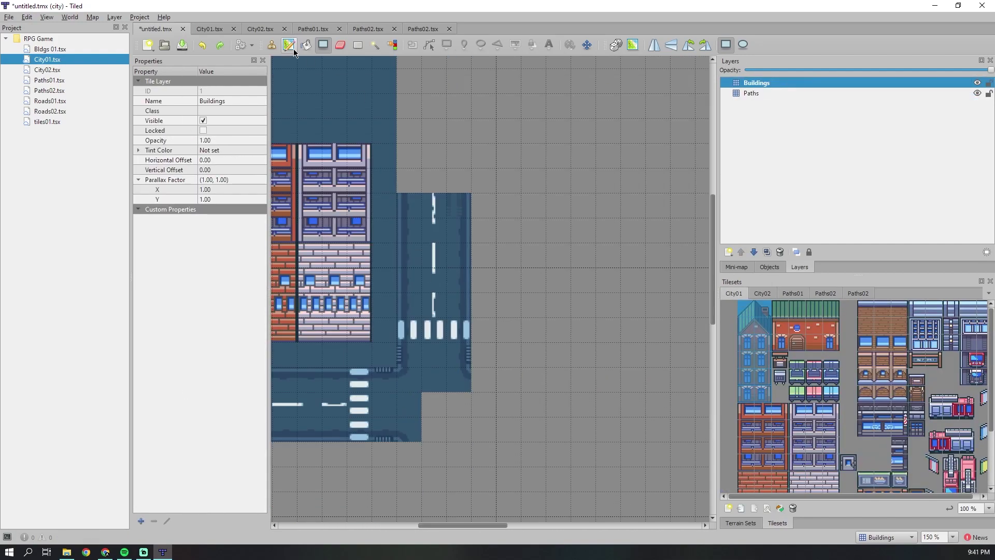
click(269, 48)
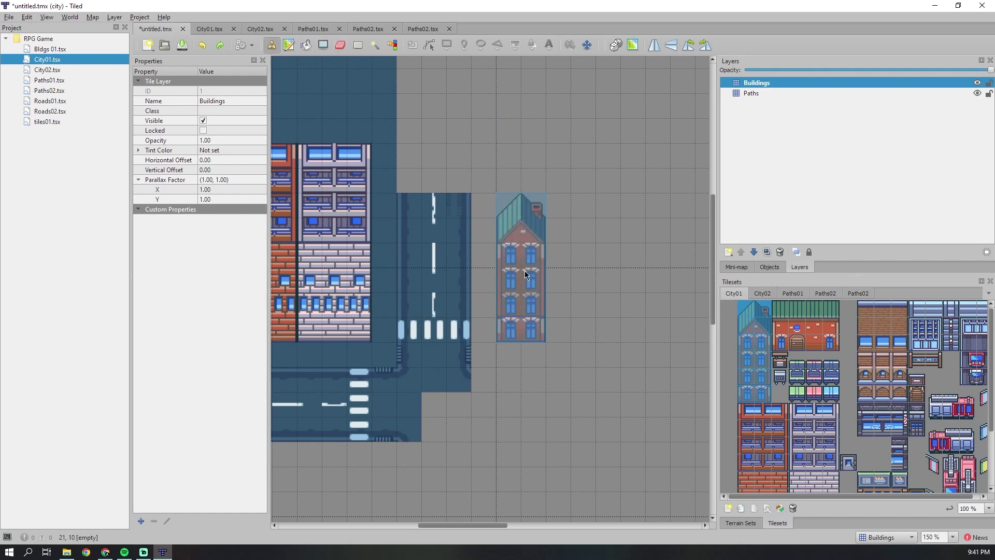
click(521, 248)
- Assemble a 3×5-tile red building directly right of the townhouse, with brick rows at the base, balcony rows above and the window row on top
scroll(779, 472, down, 3)
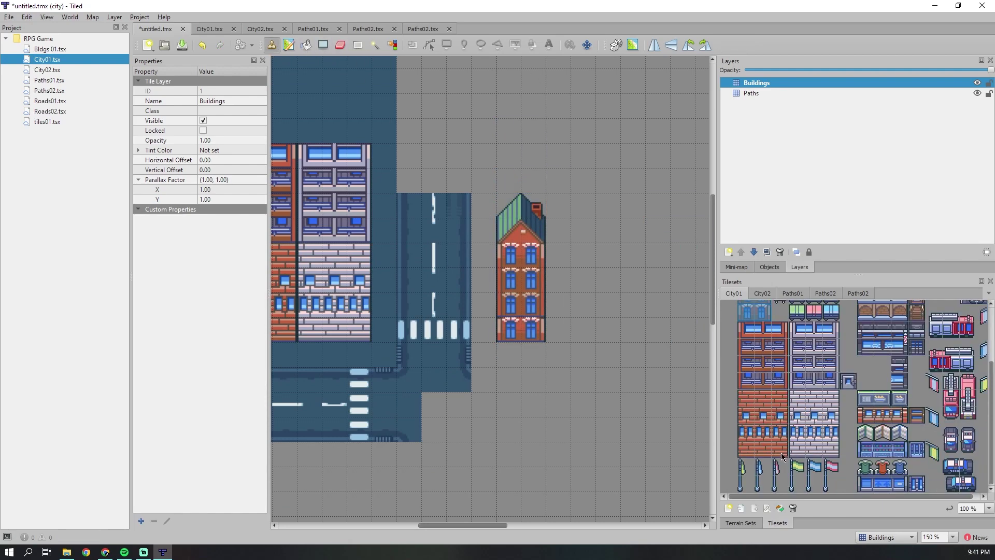
drag(781, 451, 745, 449)
click(584, 330)
mouse_move(781, 400)
mouse_down()
mouse_move(745, 399)
mouse_move(745, 357)
mouse_up()
click(585, 305)
click(585, 268)
drag(781, 330, 745, 329)
click(584, 230)
- Place a single window tile at each end of the upper row of the new red building's brick wall
drag(456, 527, 475, 527)
click(746, 414)
click(512, 305)
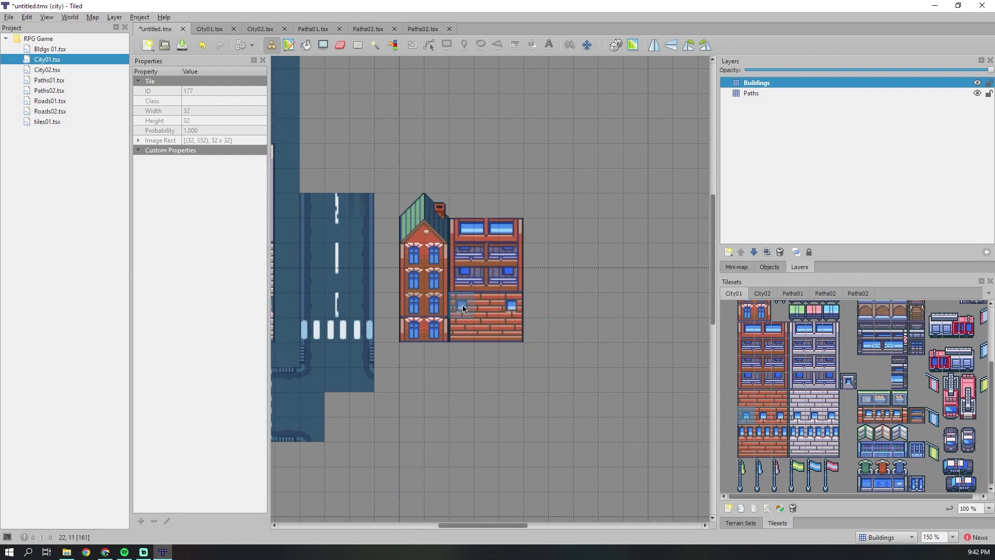
click(461, 331)
click(779, 414)
key(ctrl+z)
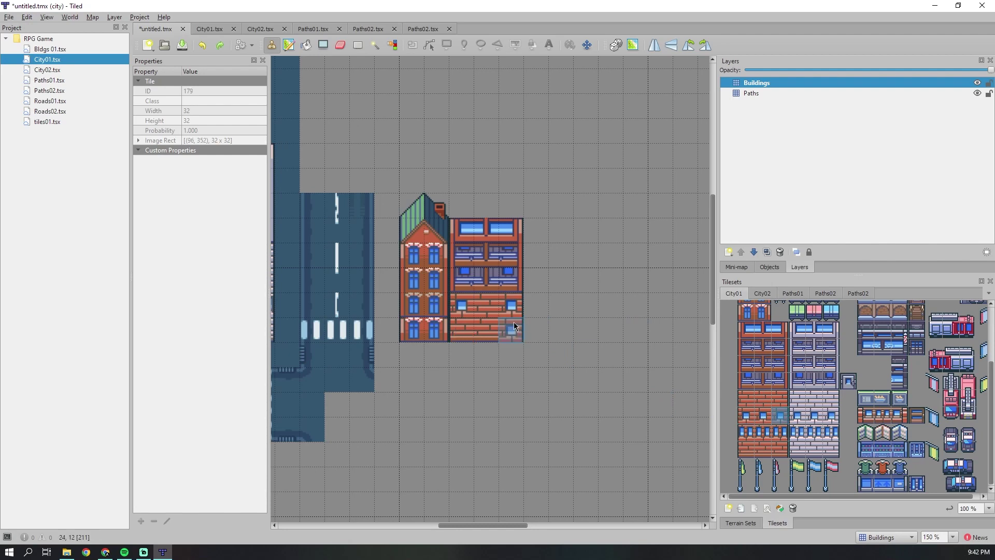
- Pick the two-tile-high pink flag on its pole from the City01 tileset for stamping
drag(824, 488, 830, 466)
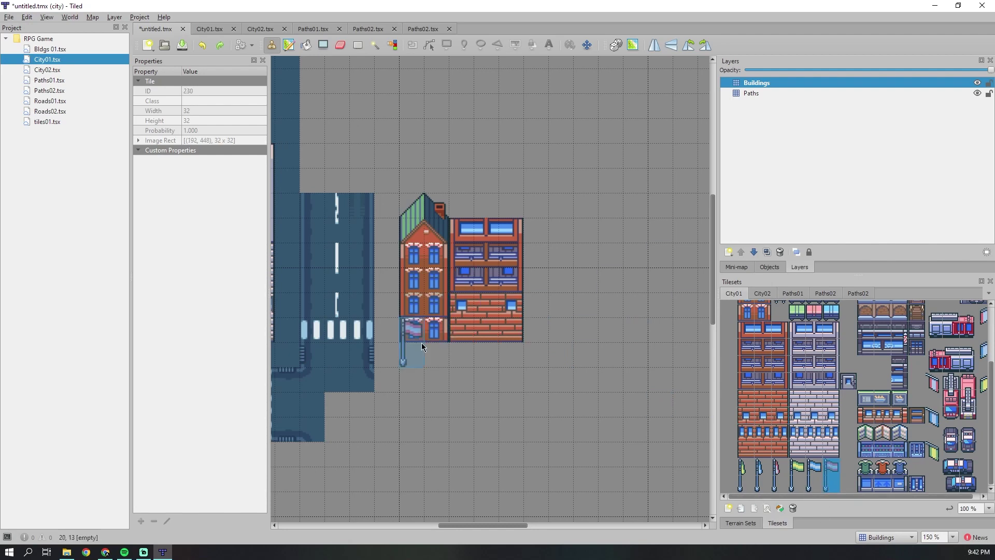